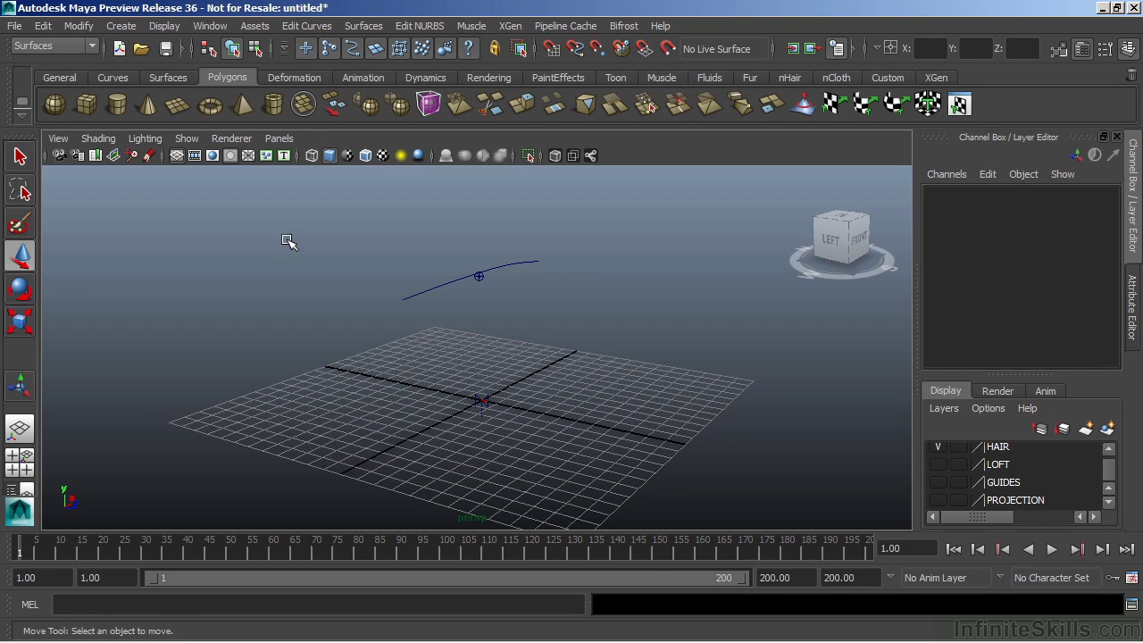
# Orbit around the hair curve and play, then stop, its deformation animation
pyautogui.keyDown('alt'); pyautogui.moveTo(624, 390); pyautogui.dragTo(595, 391); pyautogui.keyUp('alt')
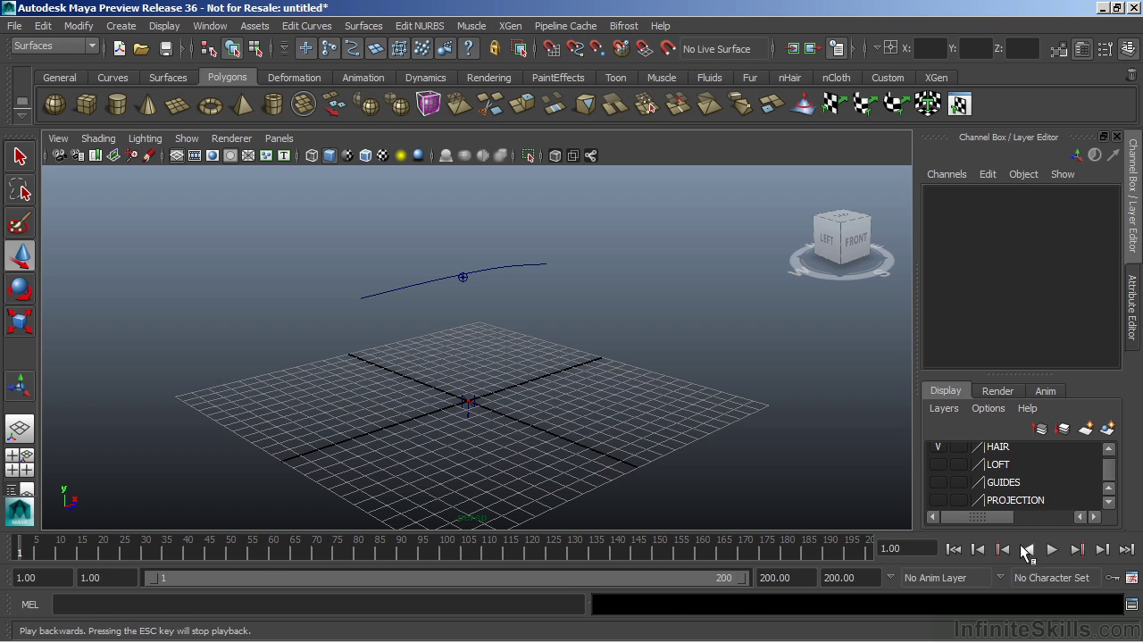
pyautogui.click(1051, 549)
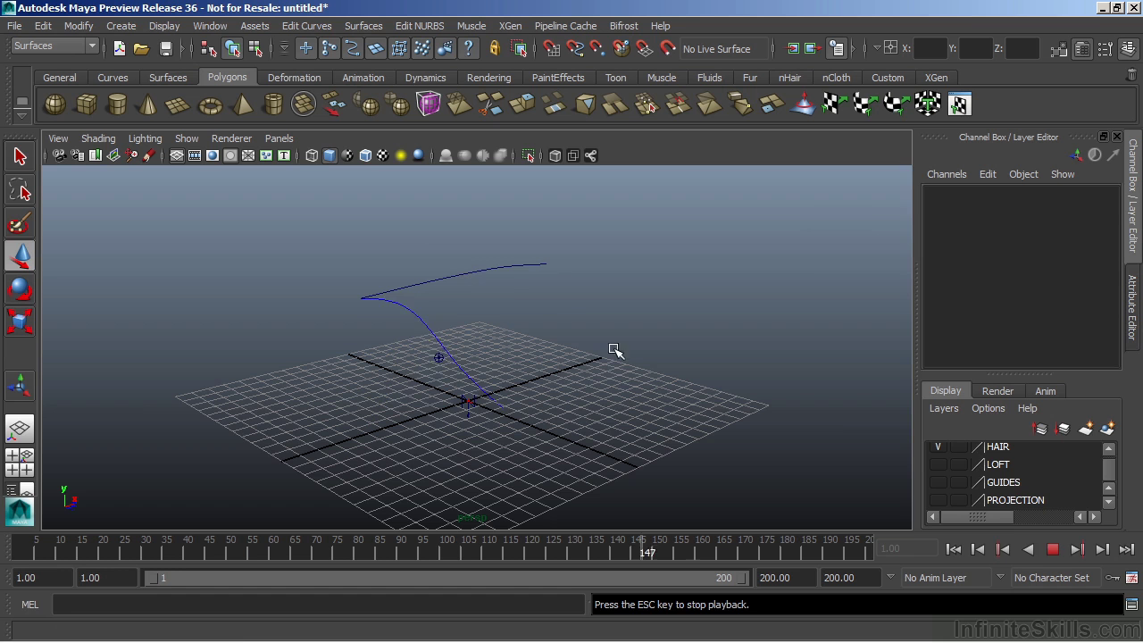
pyautogui.click(1052, 549)
# Hide the HAIR layer, show the LOFT layer, and select its four curves
pyautogui.click(955, 548)
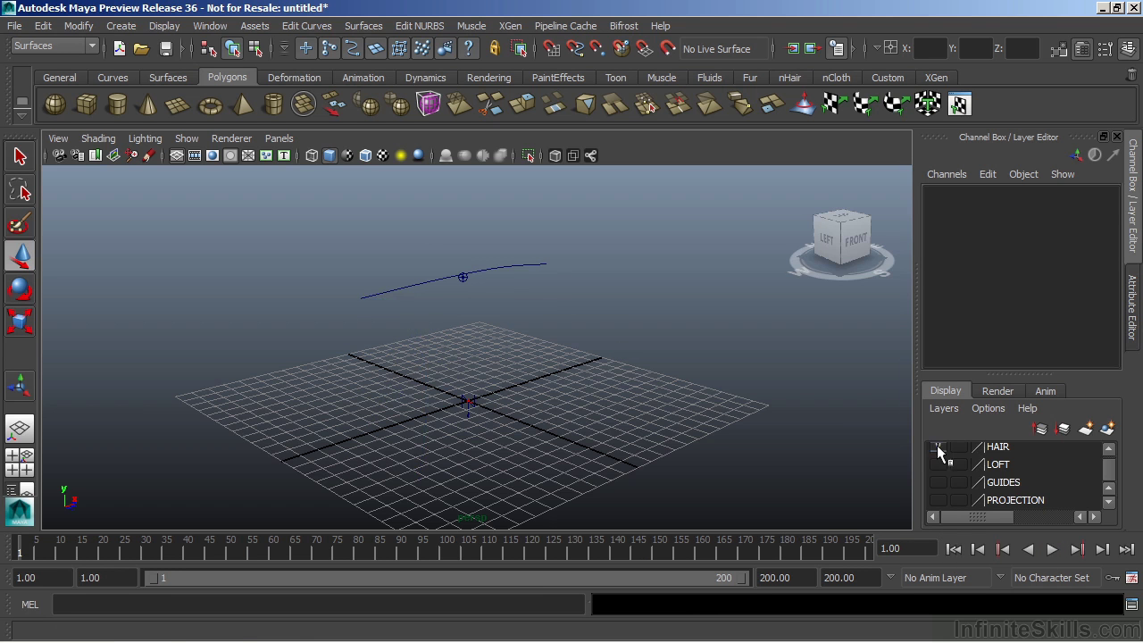
pyautogui.click(938, 446)
pyautogui.click(938, 464)
pyautogui.keyDown('alt'); pyautogui.moveTo(452, 328); pyautogui.dragTo(547, 337); pyautogui.keyUp('alt')
pyautogui.click(665, 439)
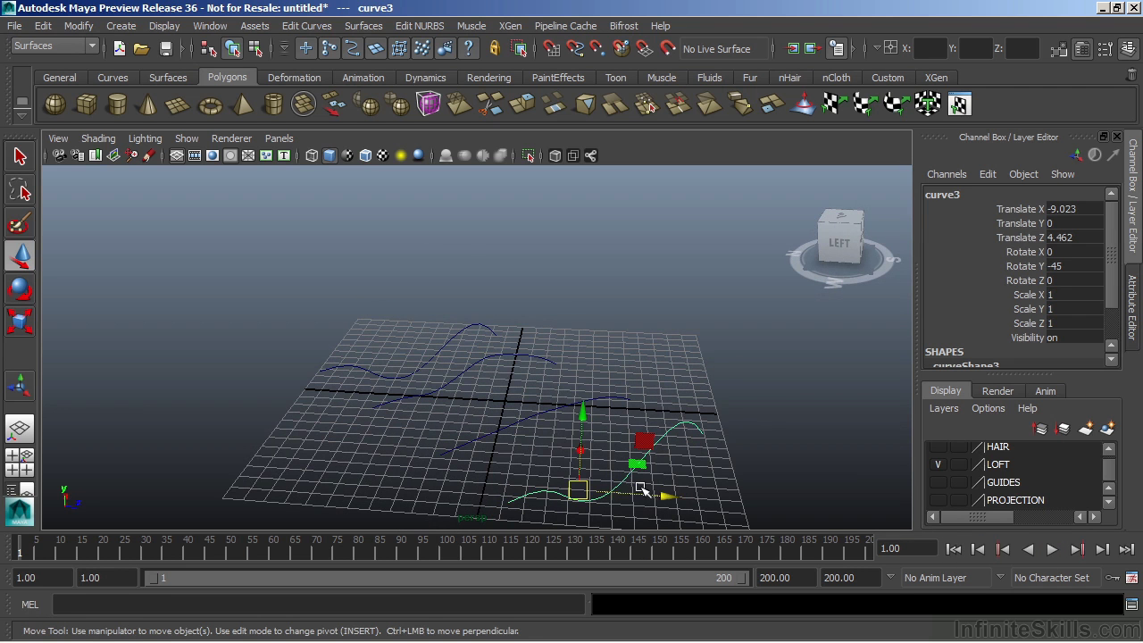
pyautogui.keyDown('shift'); pyautogui.click(519, 427); pyautogui.keyUp('shift')
pyautogui.keyDown('shift'); pyautogui.click(438, 375); pyautogui.keyUp('shift')
pyautogui.keyDown('shift'); pyautogui.click(402, 380); pyautogui.keyUp('shift')
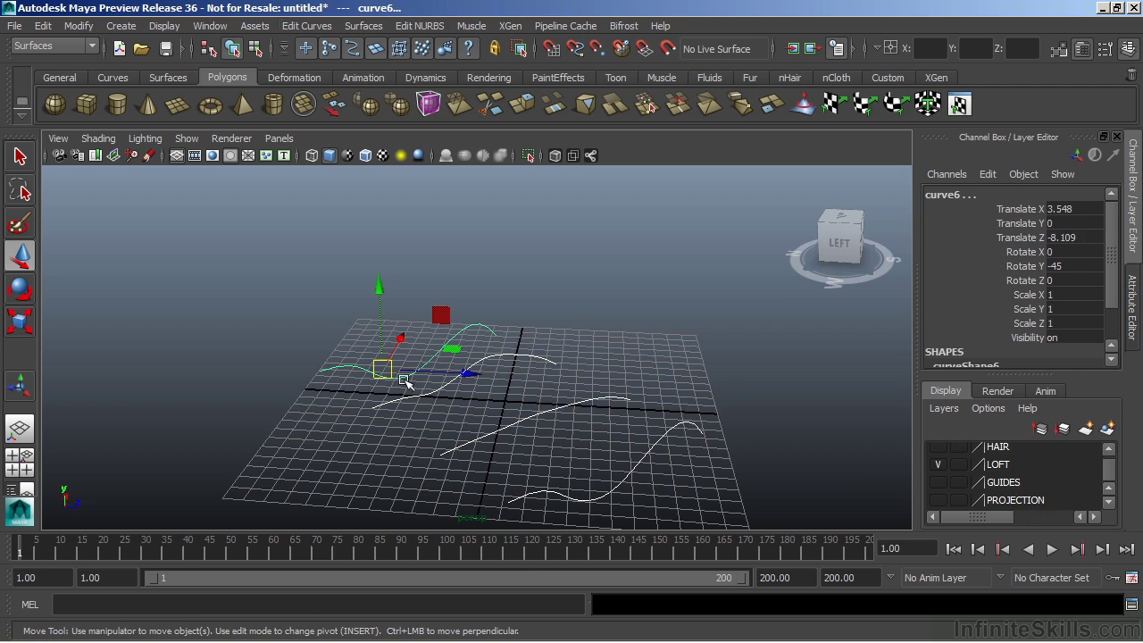
# Loft a surface through the selected curves, inspect it, then undo the loft
pyautogui.click(362, 26)
pyautogui.click(367, 70)
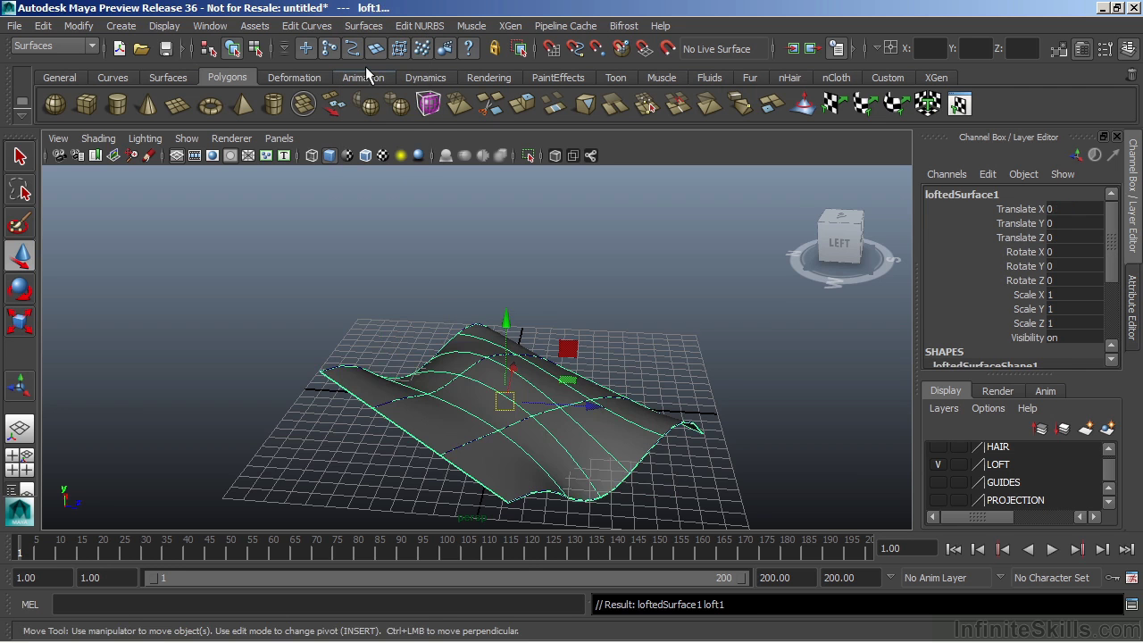
pyautogui.click(383, 247)
pyautogui.keyDown('alt'); pyautogui.moveTo(383, 247); pyautogui.dragTo(401, 262); pyautogui.keyUp('alt')
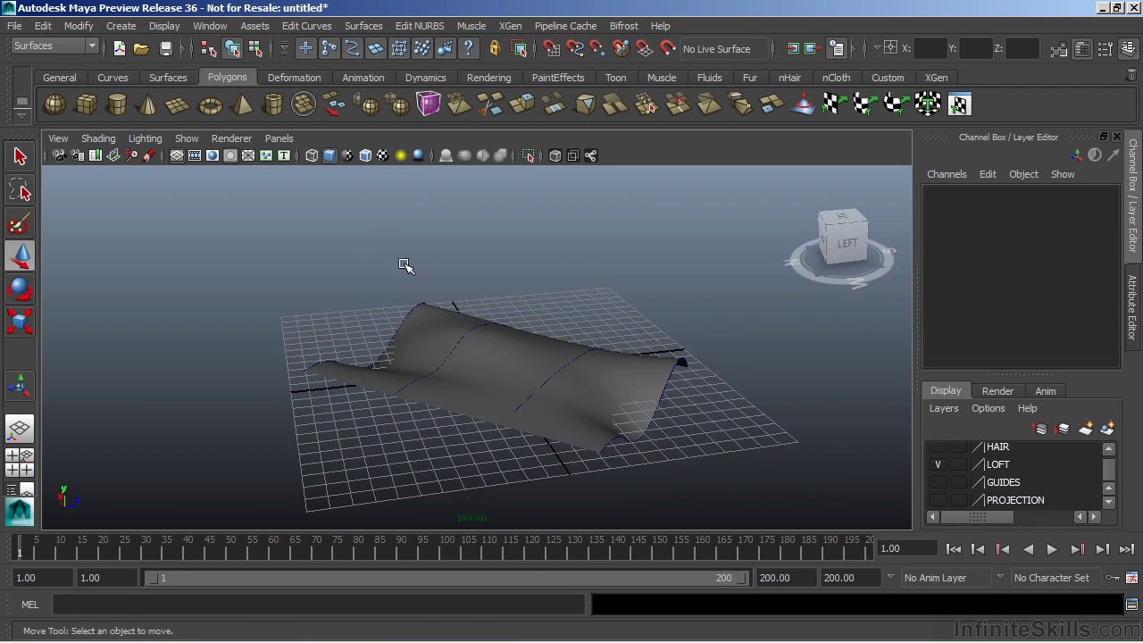
pyautogui.hotkey('ctrl', 'z')
pyautogui.hotkey('ctrl', 'z')
pyautogui.hotkey('ctrl', 'z')
pyautogui.hotkey('ctrl', 'z')
# Swap LOFT for the GUIDES layer and slide pSphere1 down and up the guide curve
pyautogui.click(937, 464)
pyautogui.click(937, 482)
pyautogui.click(587, 352)
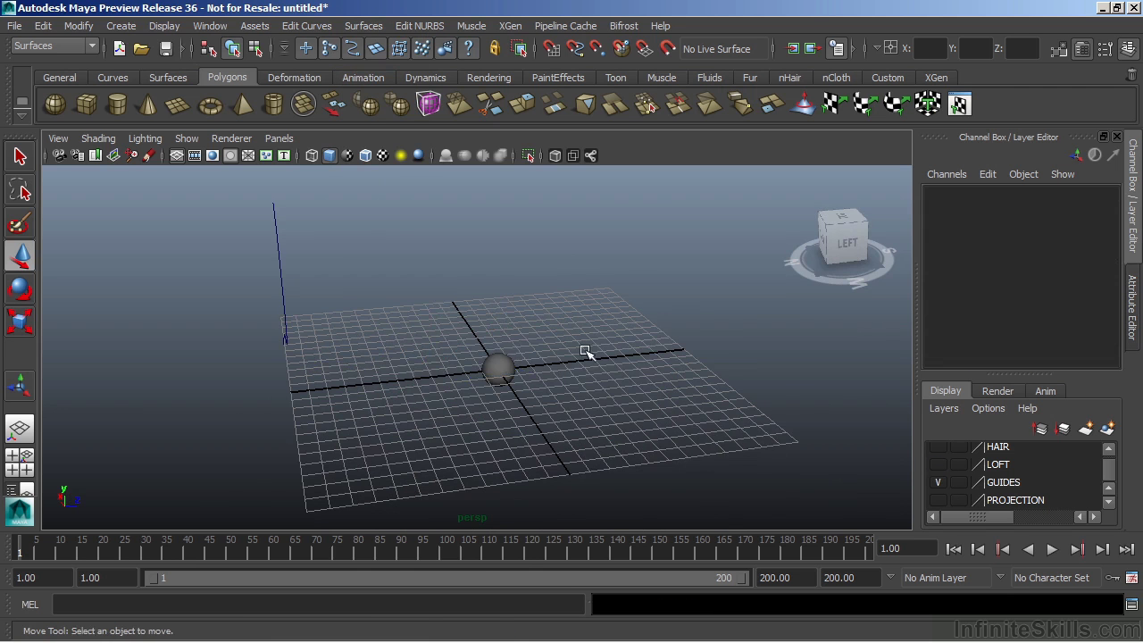
pyautogui.click(497, 366)
pyautogui.keyDown('alt'); pyautogui.moveTo(496, 366); pyautogui.dragTo(381, 324); pyautogui.keyUp('alt')
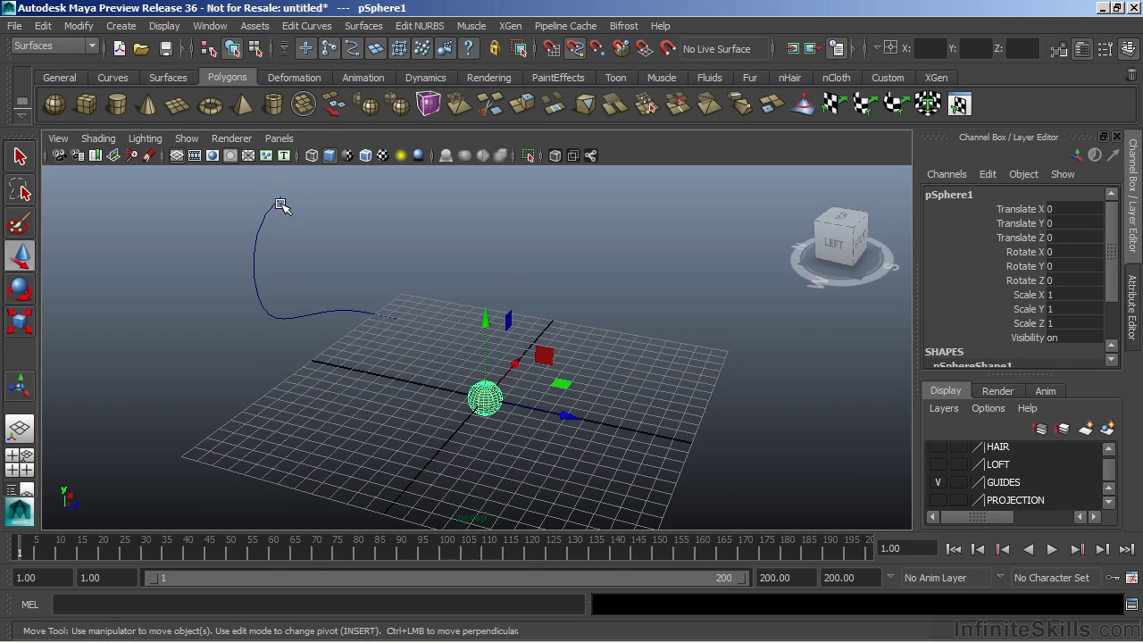
pyautogui.moveTo(275, 203); pyautogui.dragTo(390, 321, button='middle')
pyautogui.keyDown('alt'); pyautogui.moveTo(571, 387); pyautogui.dragTo(594, 393); pyautogui.keyUp('alt')
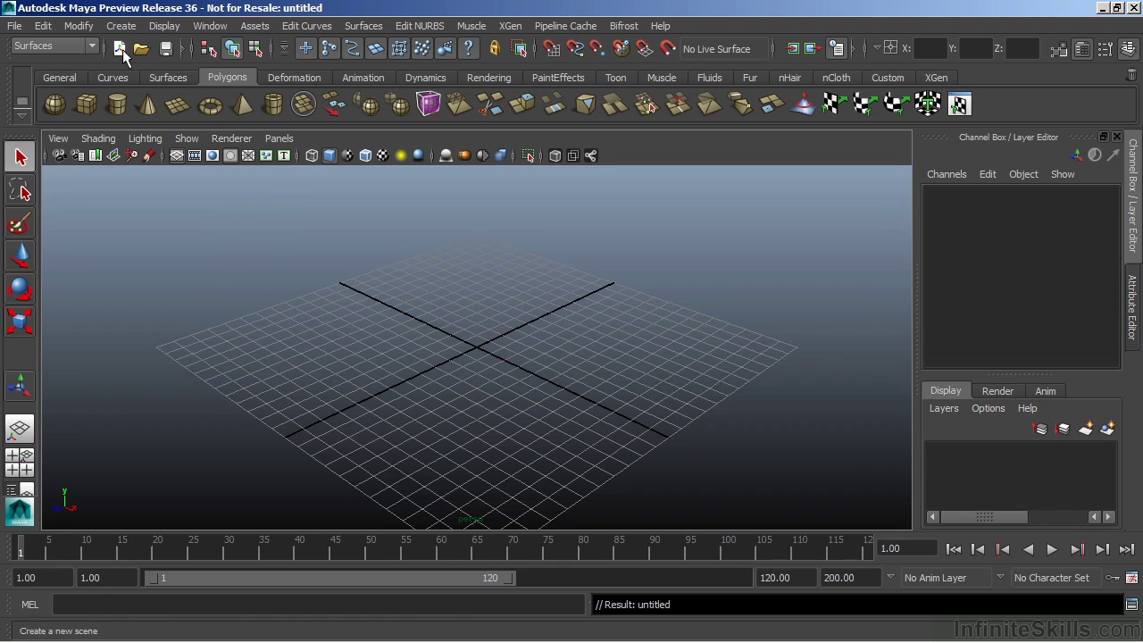
# Activate the CV Curve Tool from the Create menu
pyautogui.click(122, 27)
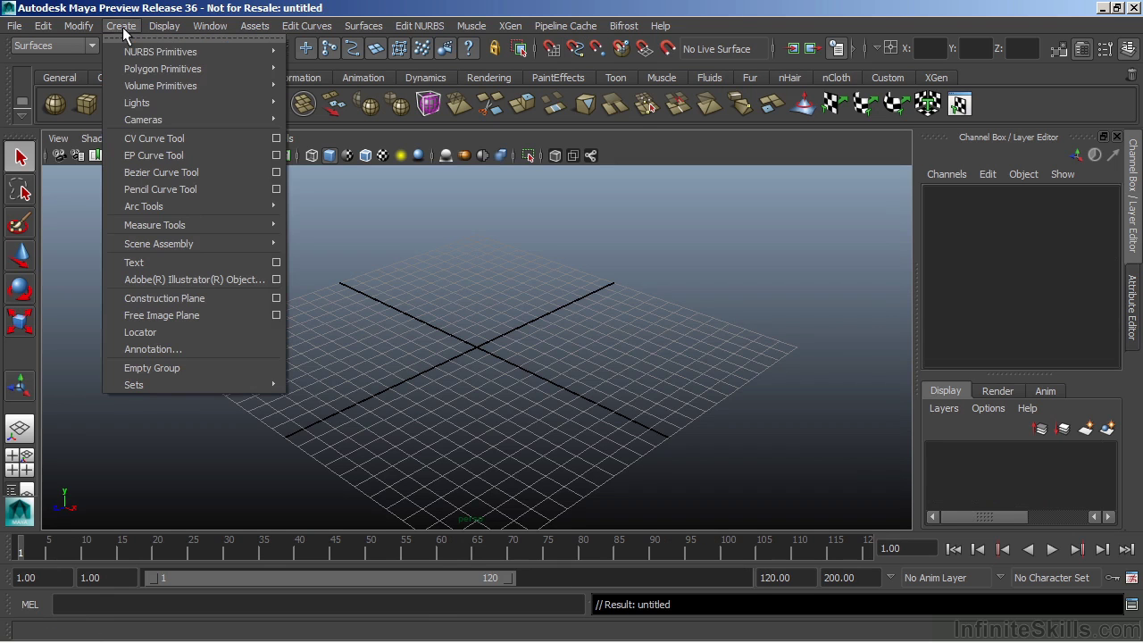
pyautogui.click(170, 140)
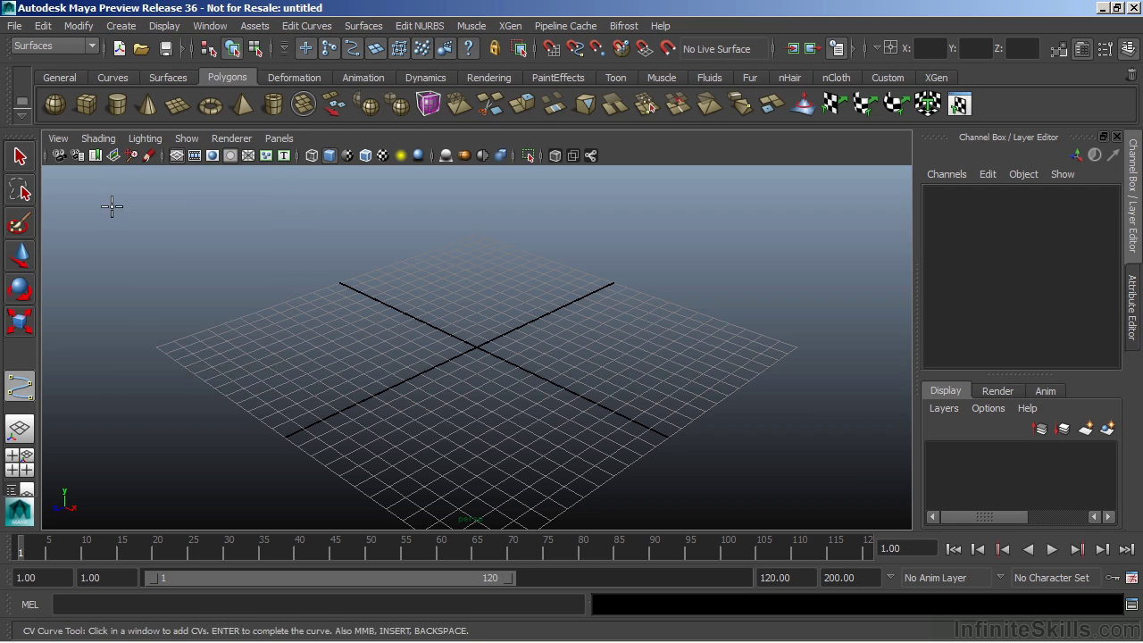
# In the CV Curve Tool settings, change Curve degree from 3 Cubic to 1 Linear
pyautogui.doubleClick(20, 390)
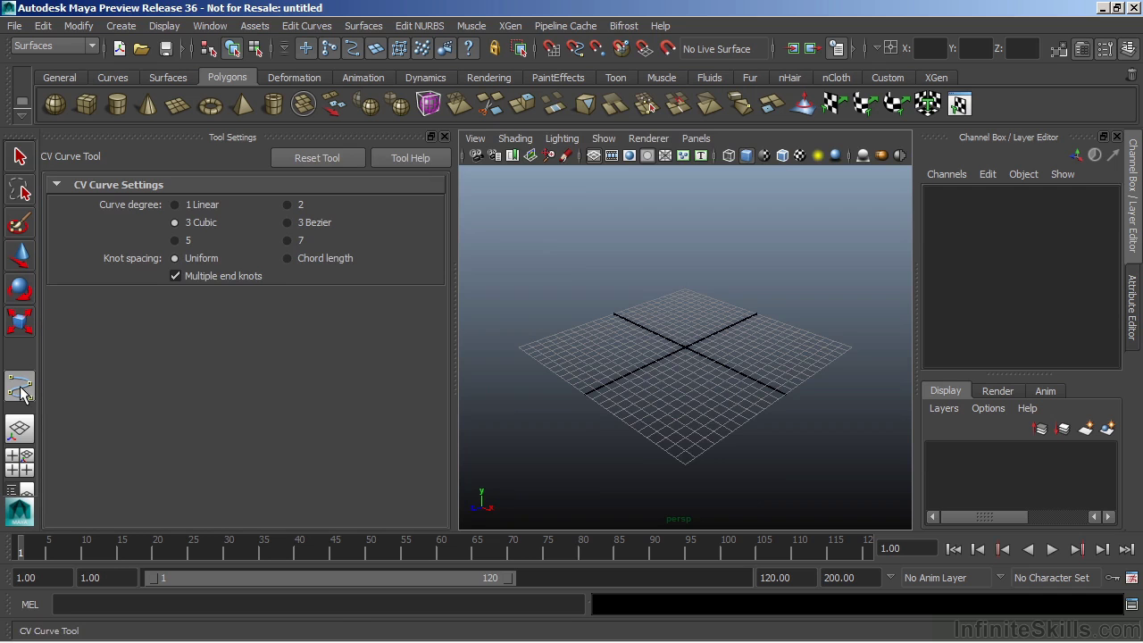
pyautogui.moveTo(454, 319); pyautogui.dragTo(390, 312)
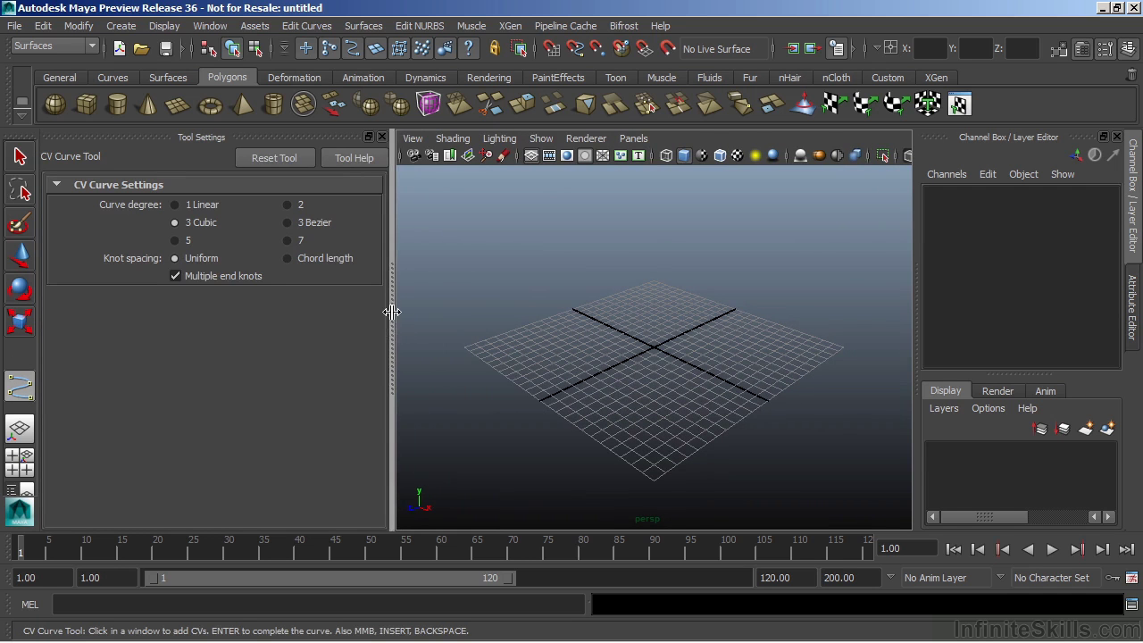
pyautogui.click(201, 206)
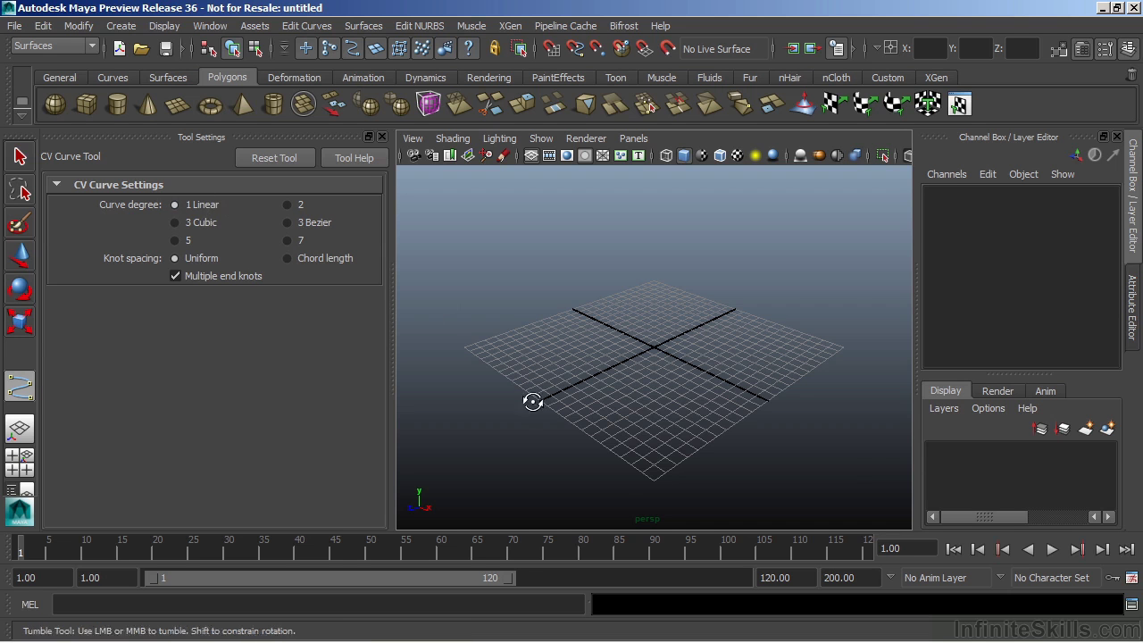
# Zoom in and click the linear spiral's first points, winding outward from the centre
pyautogui.keyDown('alt'); pyautogui.moveTo(530, 400); pyautogui.dragTo(702, 403, button='right'); pyautogui.keyUp('alt')
pyautogui.click(693, 266)
pyautogui.click(624, 280)
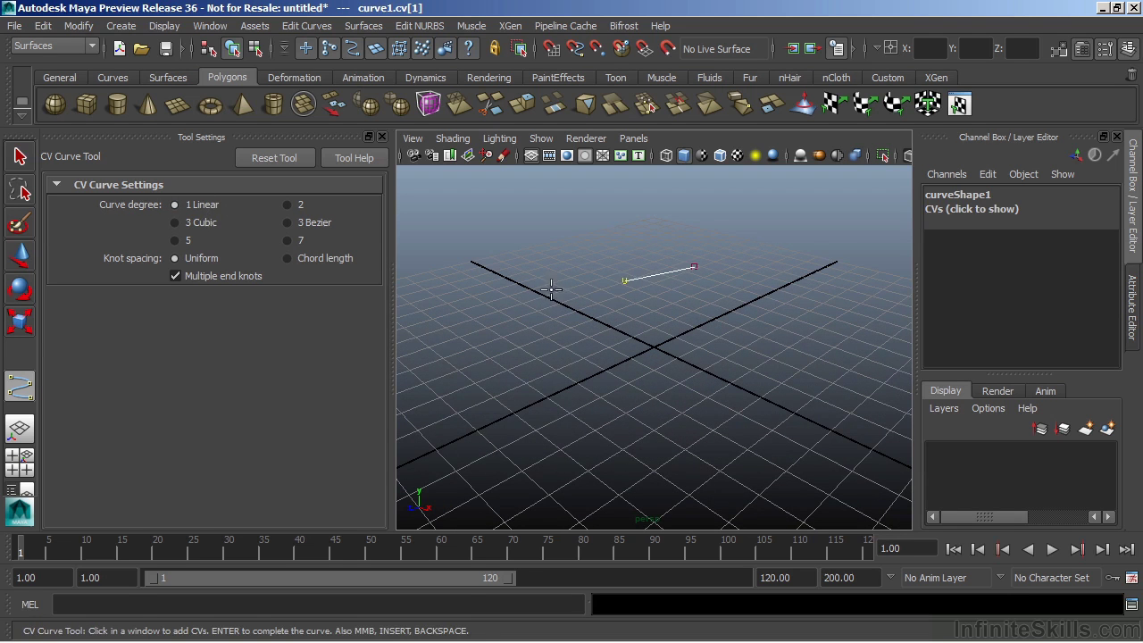
pyautogui.click(536, 312)
pyautogui.click(510, 404)
pyautogui.click(616, 436)
pyautogui.click(660, 396)
pyautogui.click(622, 310)
pyautogui.click(687, 303)
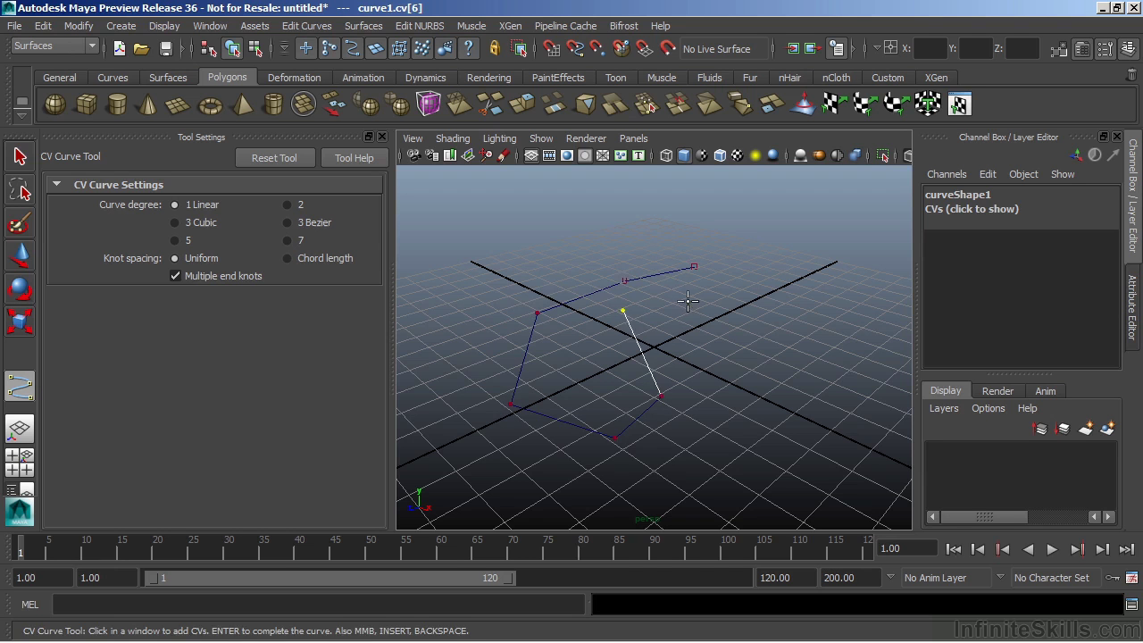
pyautogui.click(745, 319)
pyautogui.click(740, 420)
pyautogui.click(826, 408)
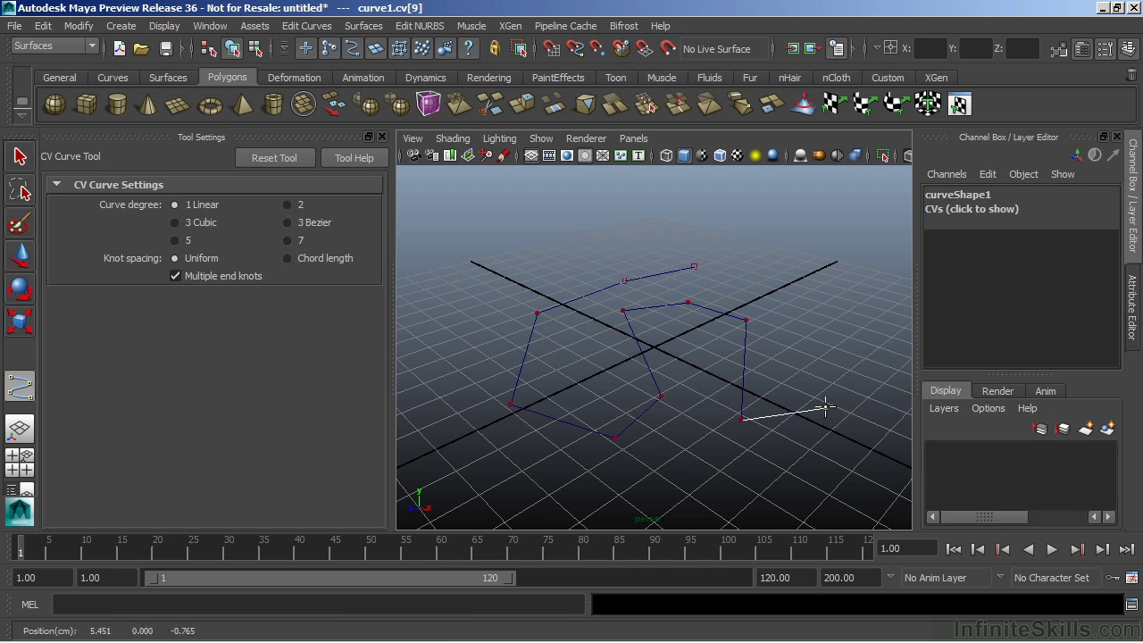
pyautogui.click(825, 331)
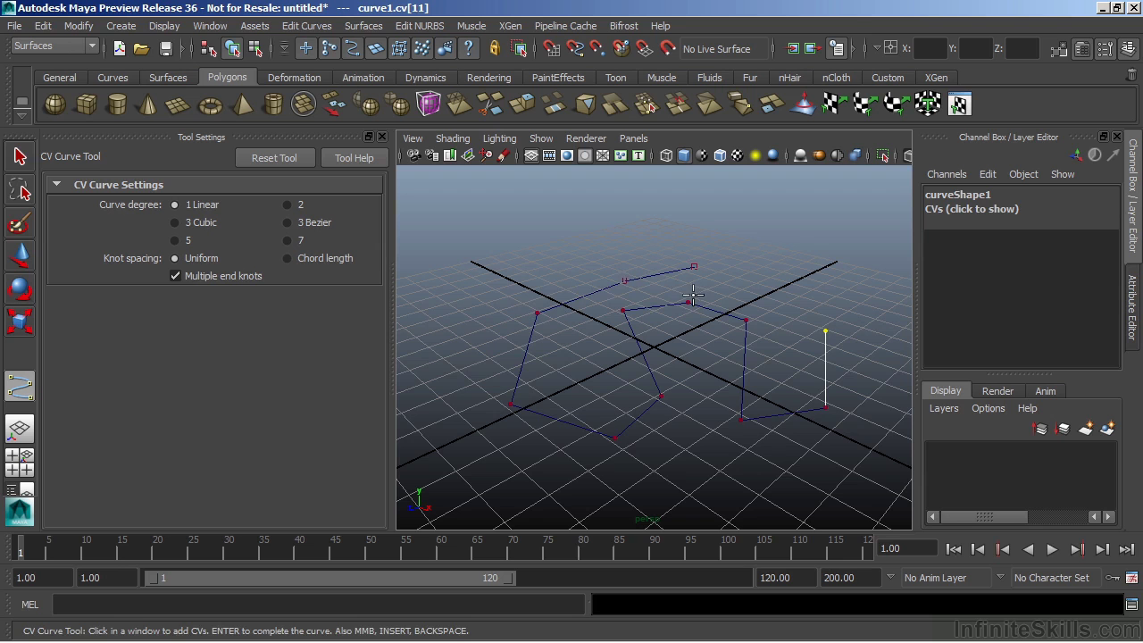
# Add the outer loop of points and finish the linear spiral as curve1
pyautogui.click(811, 284)
pyautogui.click(766, 256)
pyautogui.click(702, 235)
pyautogui.click(641, 238)
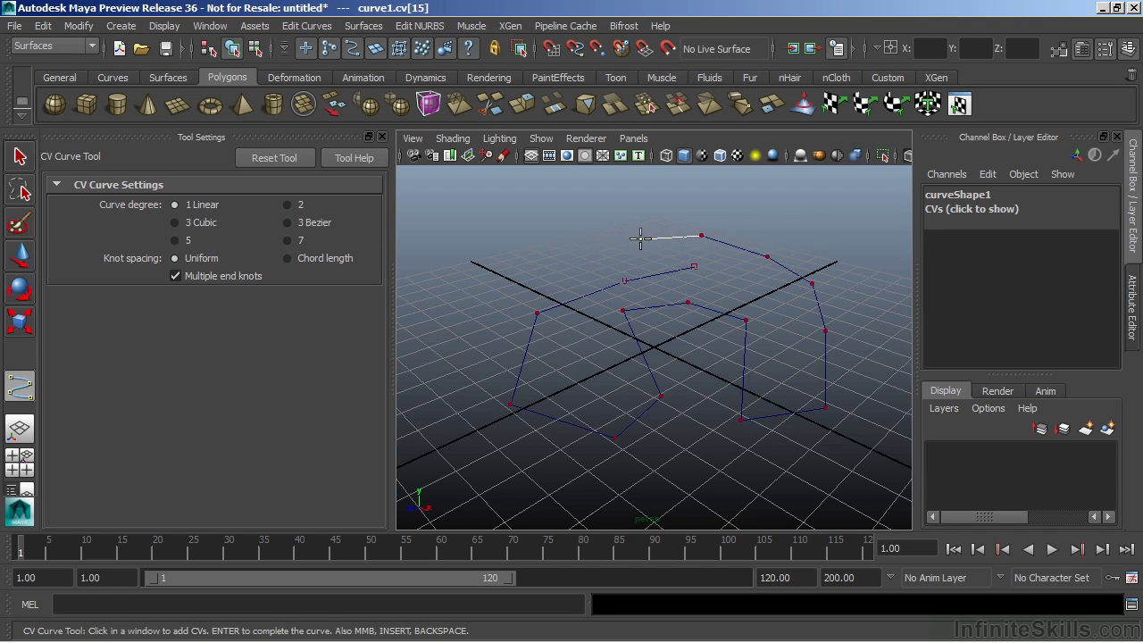
pyautogui.click(544, 257)
pyautogui.click(469, 297)
pyautogui.click(443, 371)
pyautogui.keyDown('alt'); pyautogui.moveTo(752, 416); pyautogui.dragTo(676, 395); pyautogui.keyUp('alt')
pyautogui.keyDown('alt'); pyautogui.moveTo(696, 354); pyautogui.dragTo(597, 326); pyautogui.keyUp('alt')
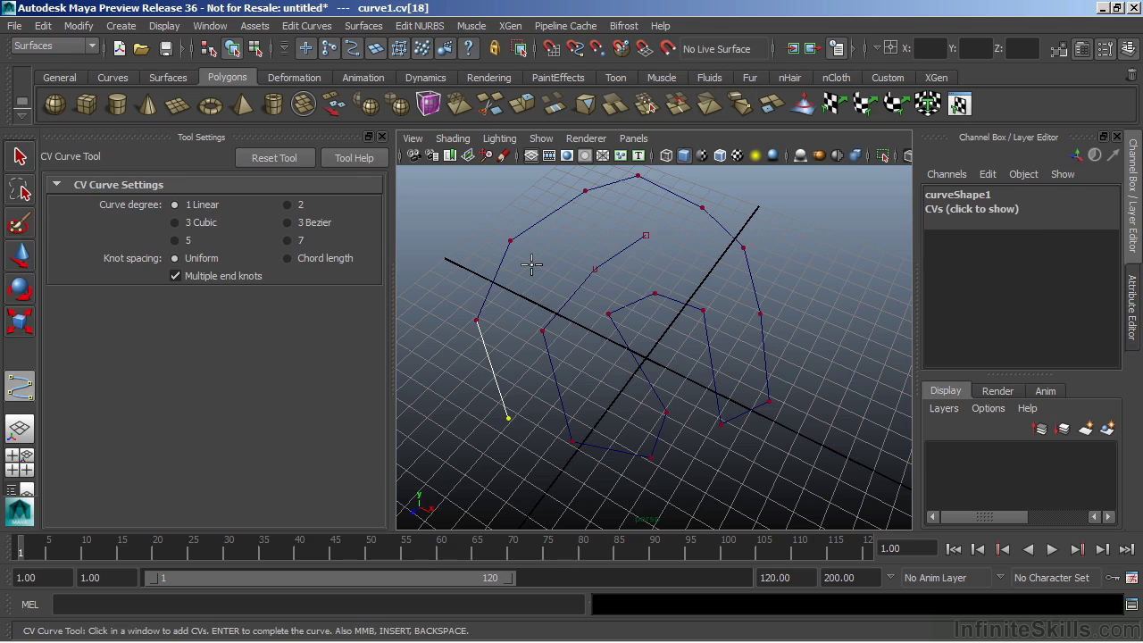
pyautogui.press('q')
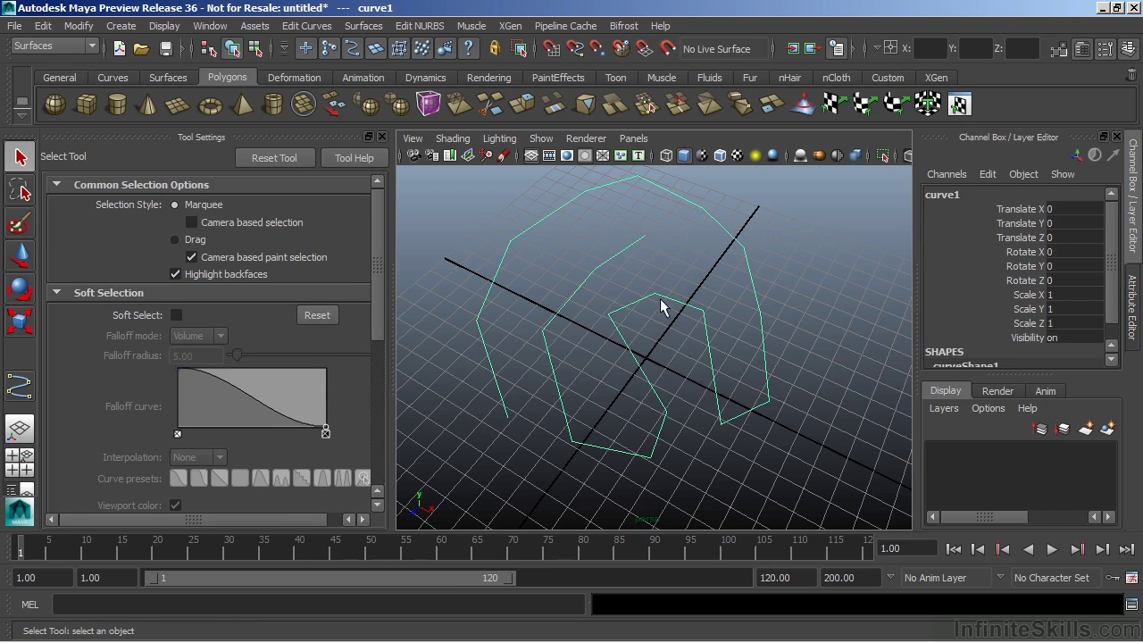
pyautogui.moveTo(661, 302)
pyautogui.keyDown('alt'); pyautogui.mouseDown()
pyautogui.moveTo(640, 293)
pyautogui.moveTo(702, 306)
pyautogui.moveTo(646, 291)
pyautogui.mouseUp(); pyautogui.keyUp('alt')
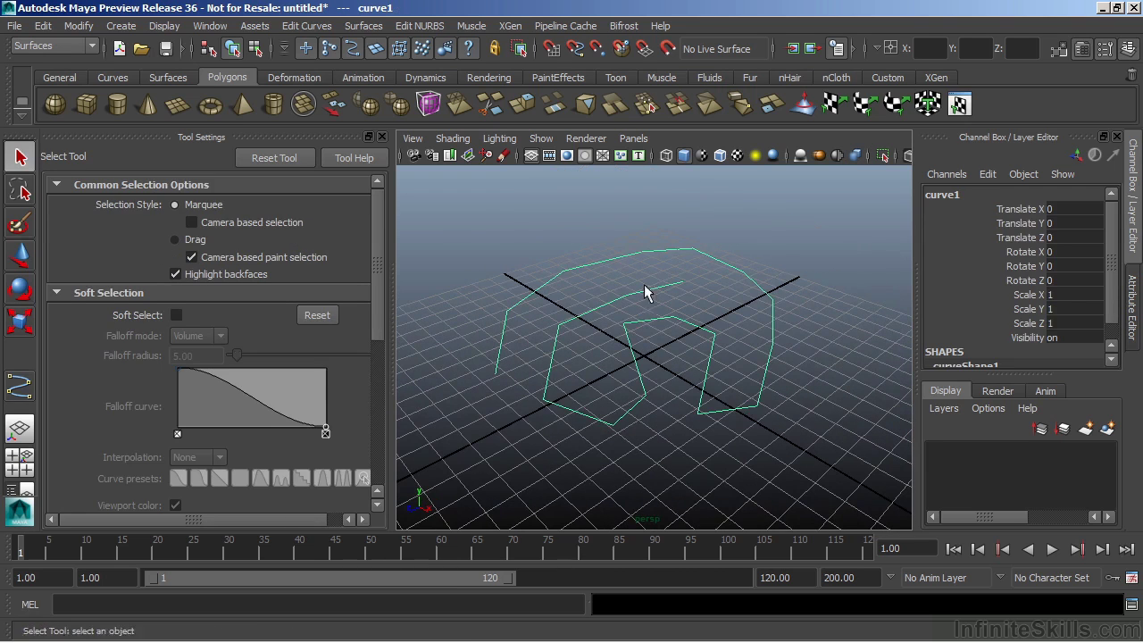
# Reactivate the CV Curve Tool at 3 Cubic and place curve2's outer-loop CVs right of curve1
pyautogui.click(19, 386)
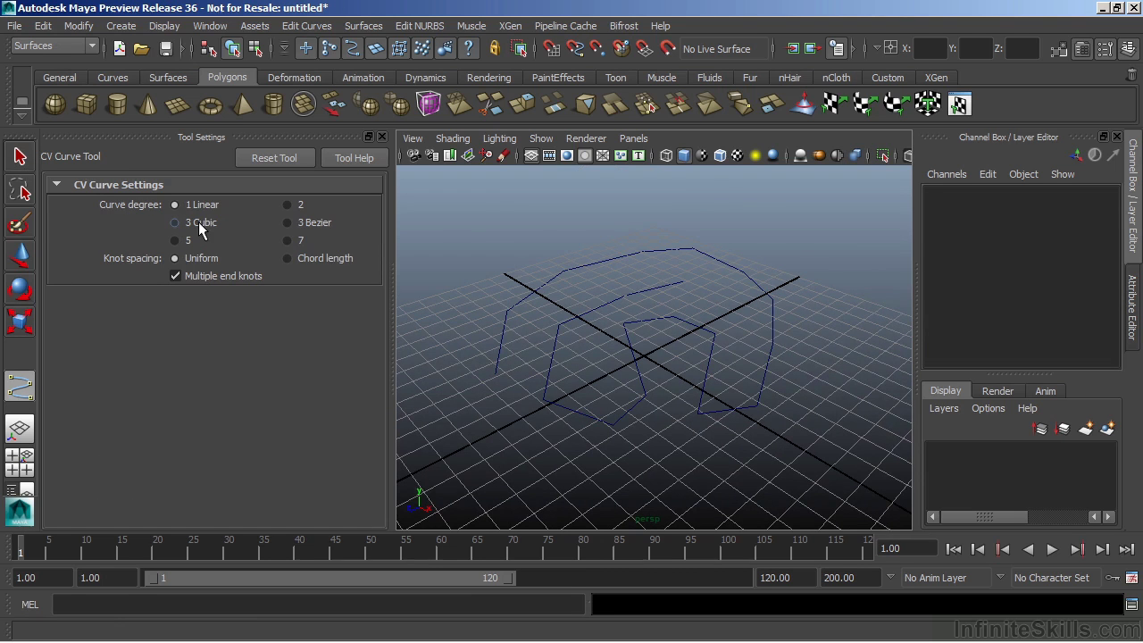
pyautogui.keyDown('alt'); pyautogui.moveTo(821, 383); pyautogui.dragTo(696, 311); pyautogui.keyUp('alt')
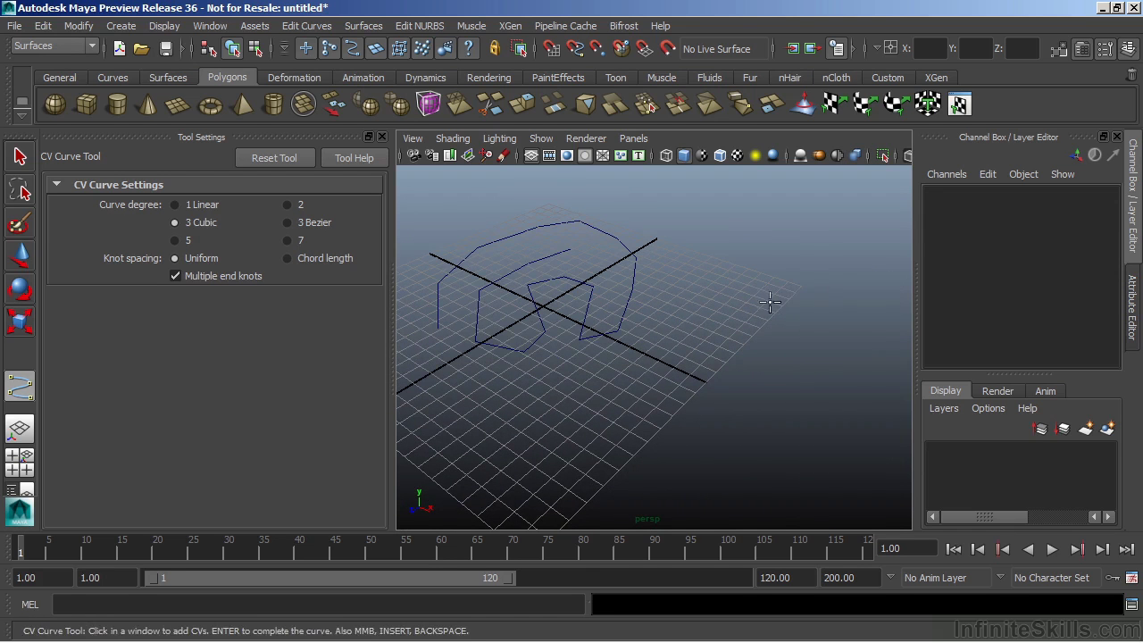
pyautogui.press('Return')
pyautogui.click(799, 301)
pyautogui.click(728, 277)
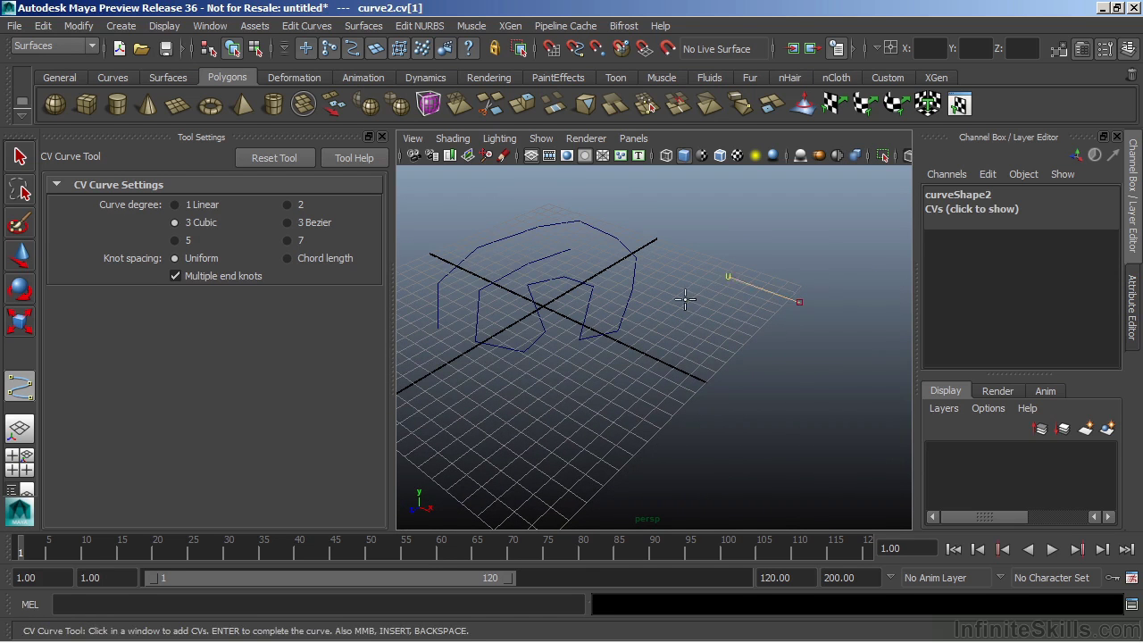
pyautogui.click(685, 301)
pyautogui.click(640, 340)
pyautogui.click(594, 407)
pyautogui.click(631, 460)
pyautogui.click(720, 478)
pyautogui.click(799, 442)
# Bring curve2 back around and curl it inward to a last CV at its centre
pyautogui.click(804, 376)
pyautogui.click(806, 329)
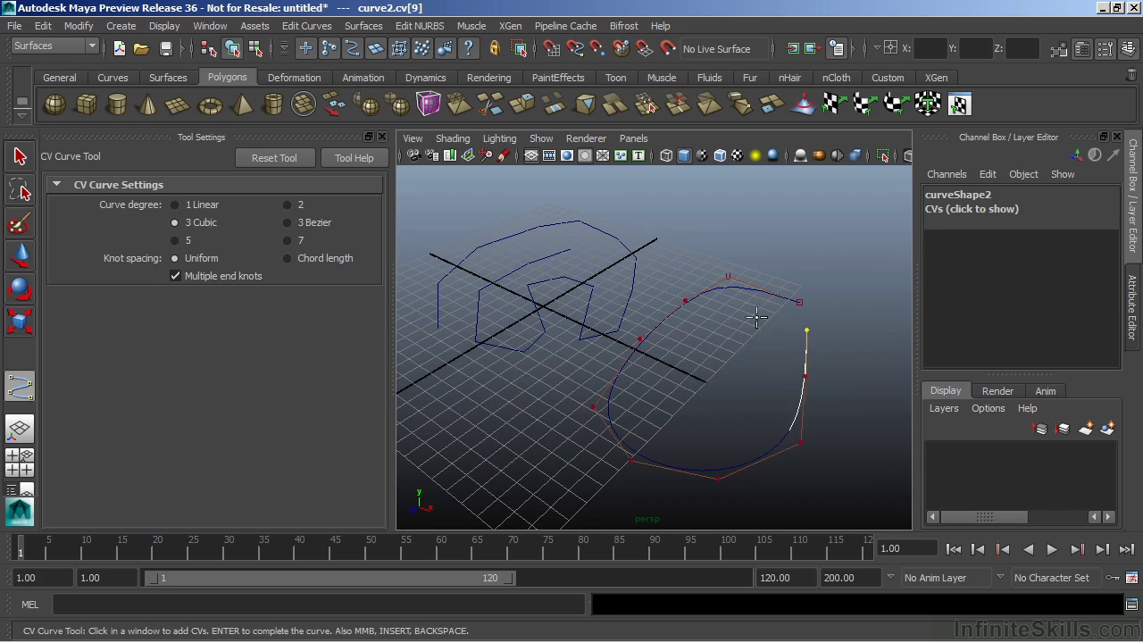
pyautogui.click(752, 317)
pyautogui.click(690, 339)
pyautogui.click(648, 389)
pyautogui.click(685, 439)
pyautogui.click(744, 430)
pyautogui.click(742, 377)
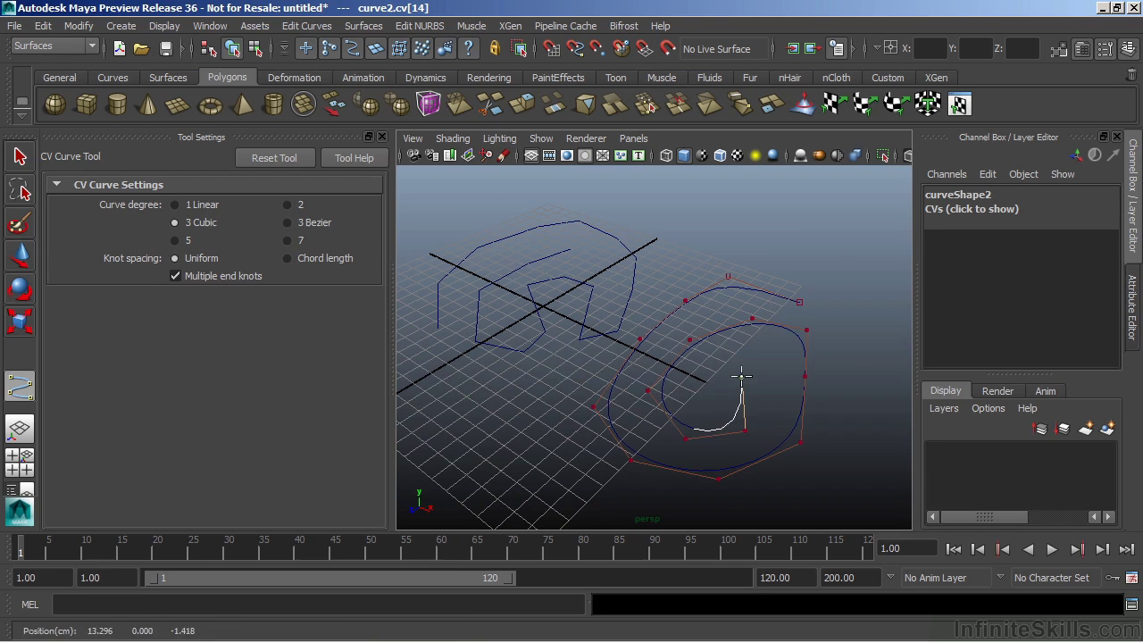
pyautogui.click(706, 386)
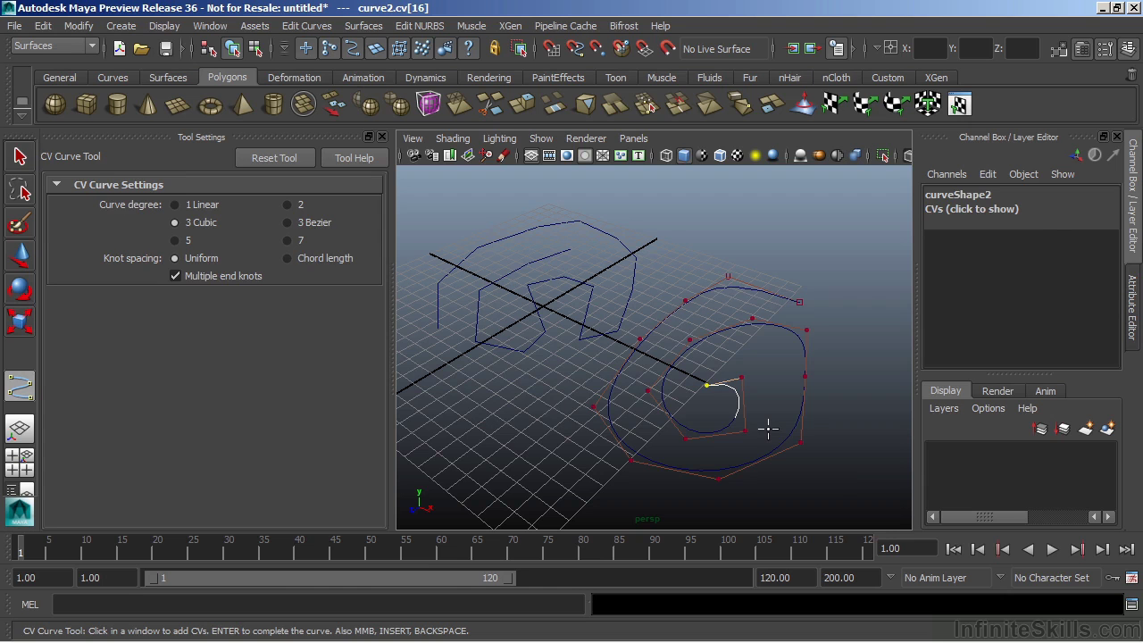
# Complete curve2, hide the Tool Settings panel, dolly out, and bring up the Create menu
pyautogui.press('q')
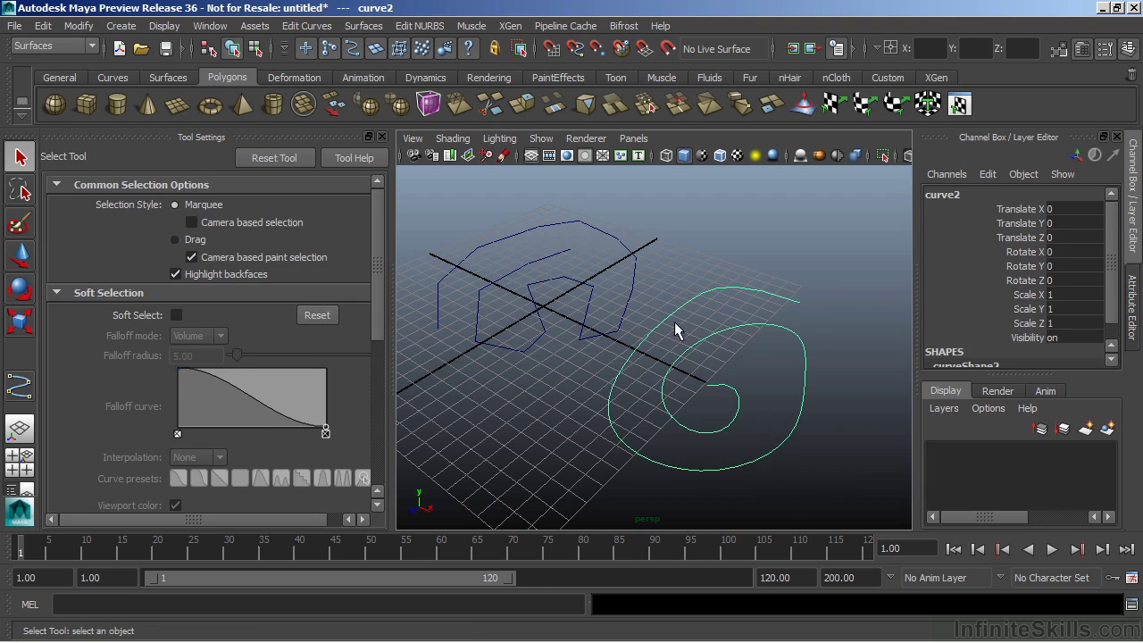
pyautogui.keyDown('alt'); pyautogui.moveTo(674, 324); pyautogui.dragTo(725, 321); pyautogui.keyUp('alt')
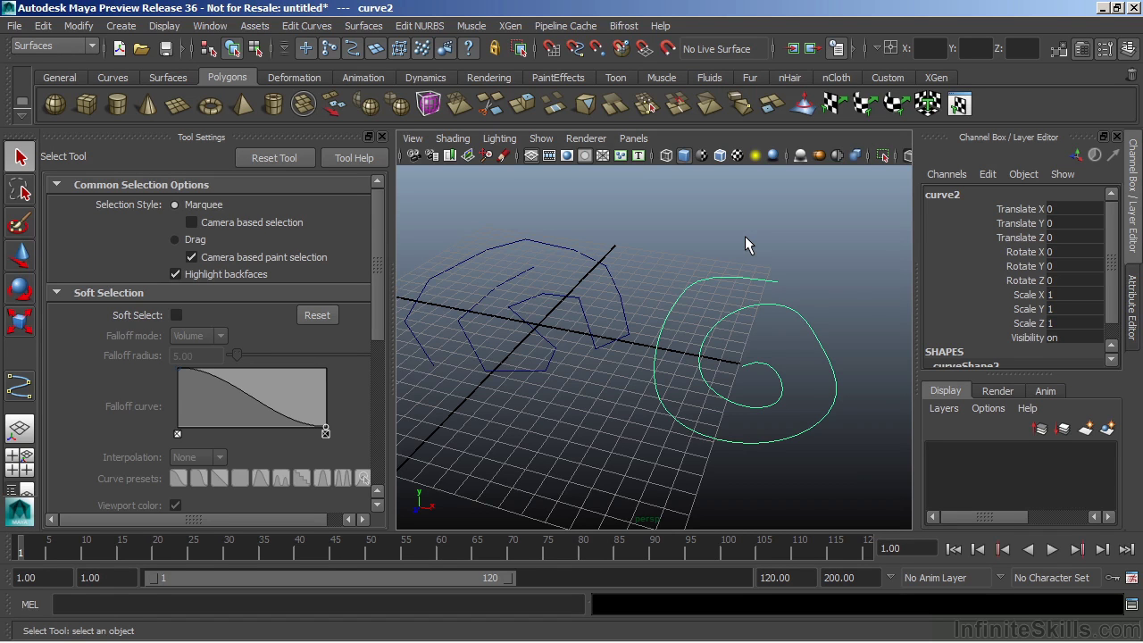
pyautogui.click(383, 136)
pyautogui.scroll(-10, 518, 365)
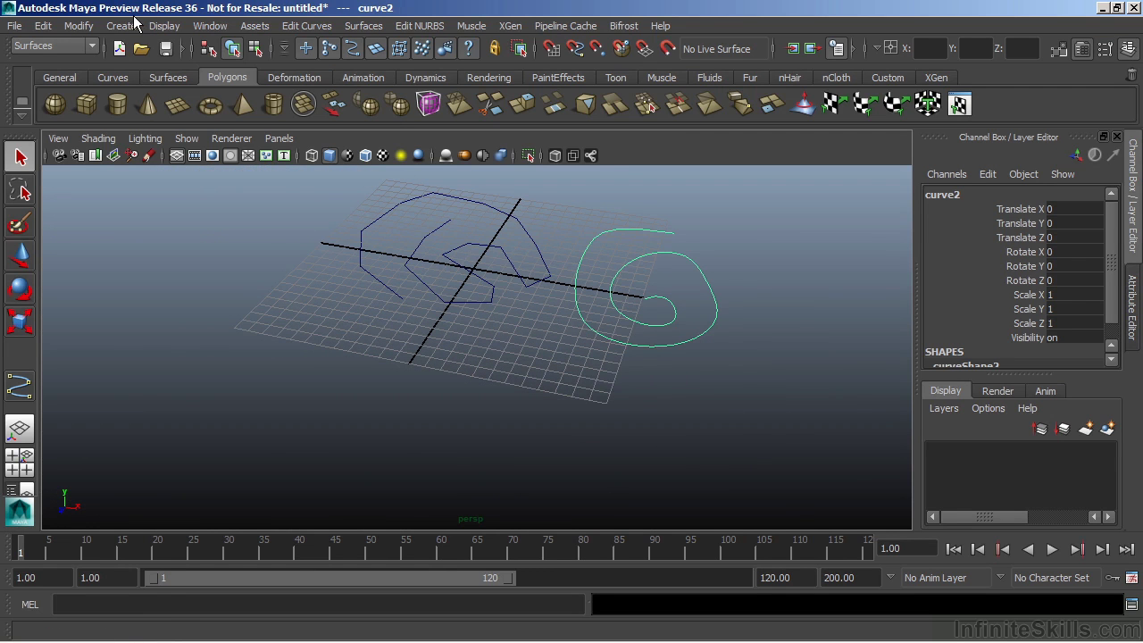
pyautogui.click(124, 26)
pyautogui.moveTo(158, 104)
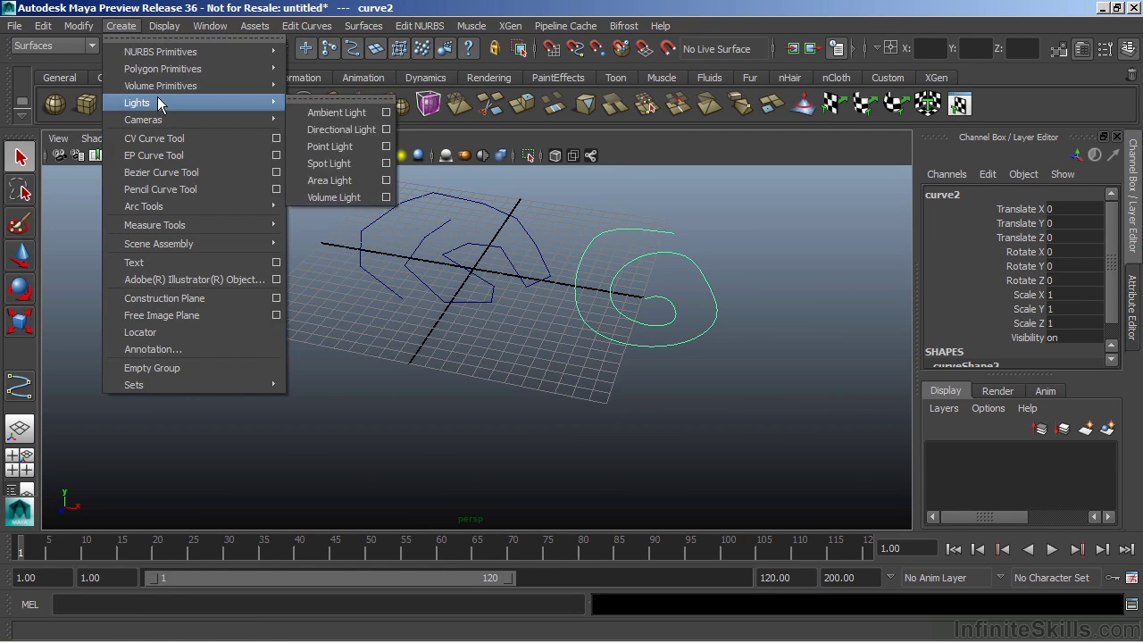
# Switch to the EP Curve Tool and check its degree is 3 Cubic
pyautogui.click(172, 157)
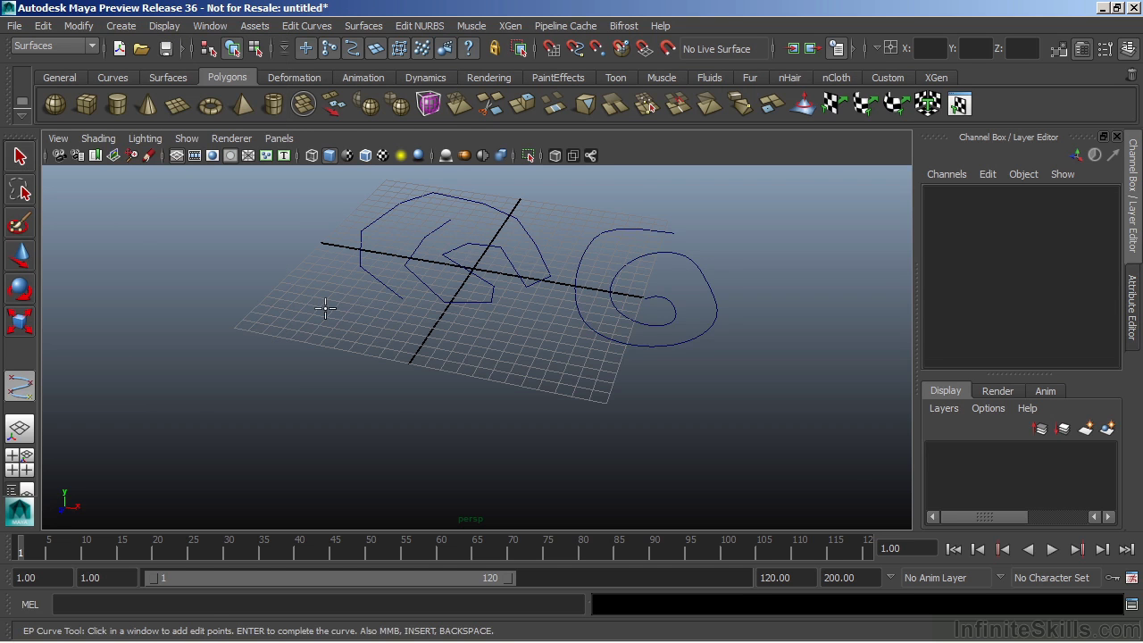
pyautogui.doubleClick(18, 388)
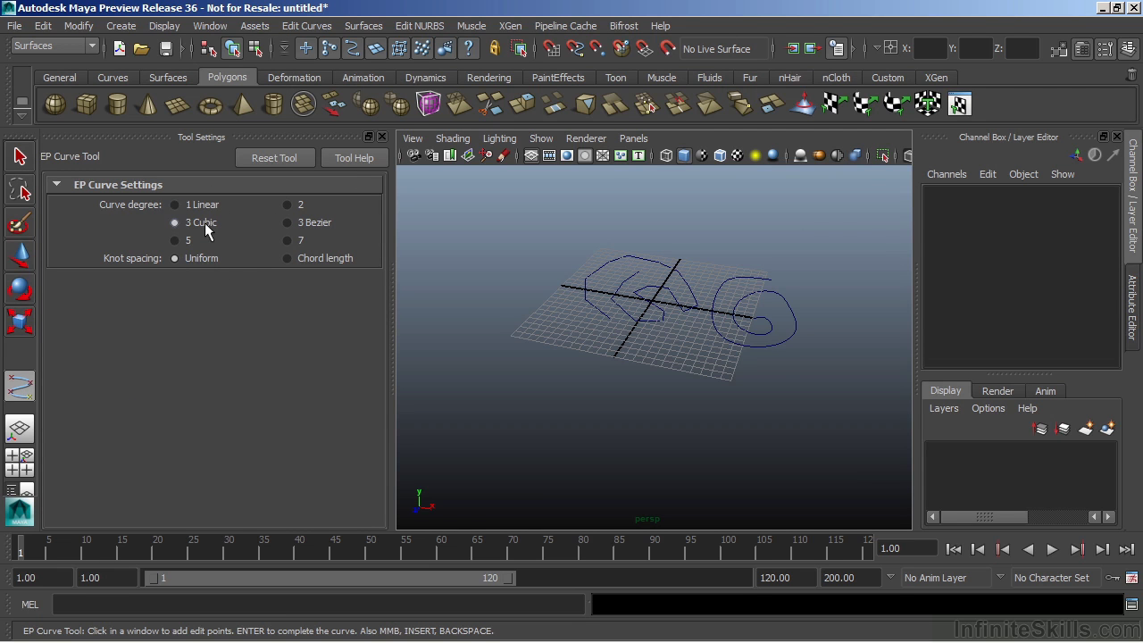
pyautogui.click(382, 136)
# Place edit points for curve3's outer loop in front of the other spirals
pyautogui.click(558, 351)
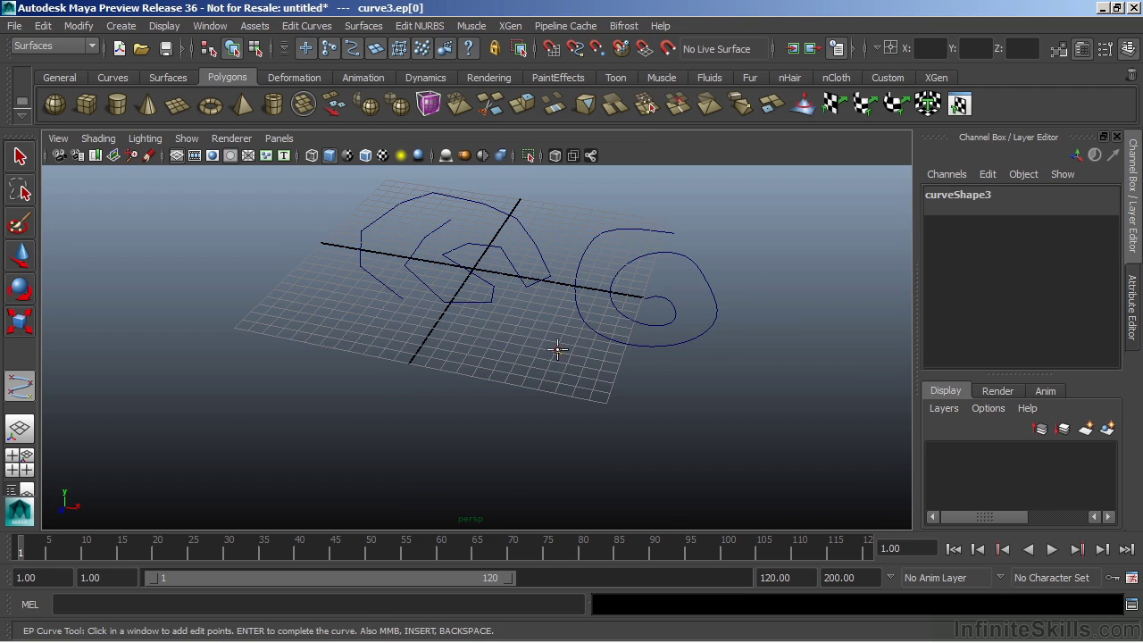
pyautogui.click(474, 387)
pyautogui.click(475, 425)
pyautogui.click(506, 496)
pyautogui.click(580, 492)
pyautogui.click(682, 471)
pyautogui.click(695, 413)
pyautogui.click(668, 375)
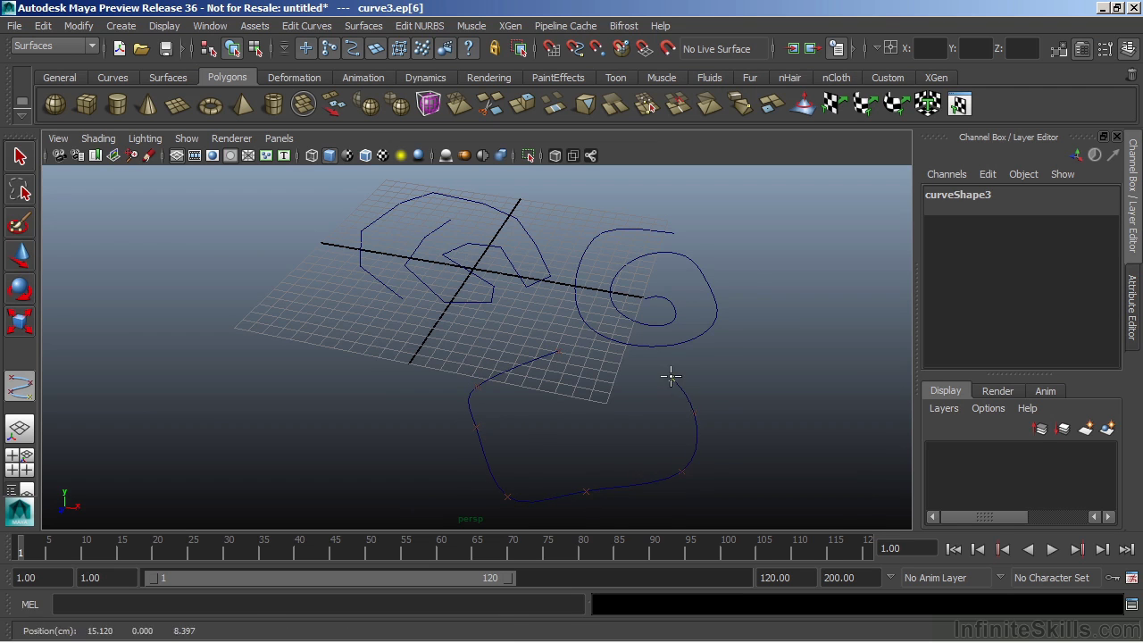
pyautogui.click(605, 364)
pyautogui.click(542, 382)
pyautogui.click(519, 430)
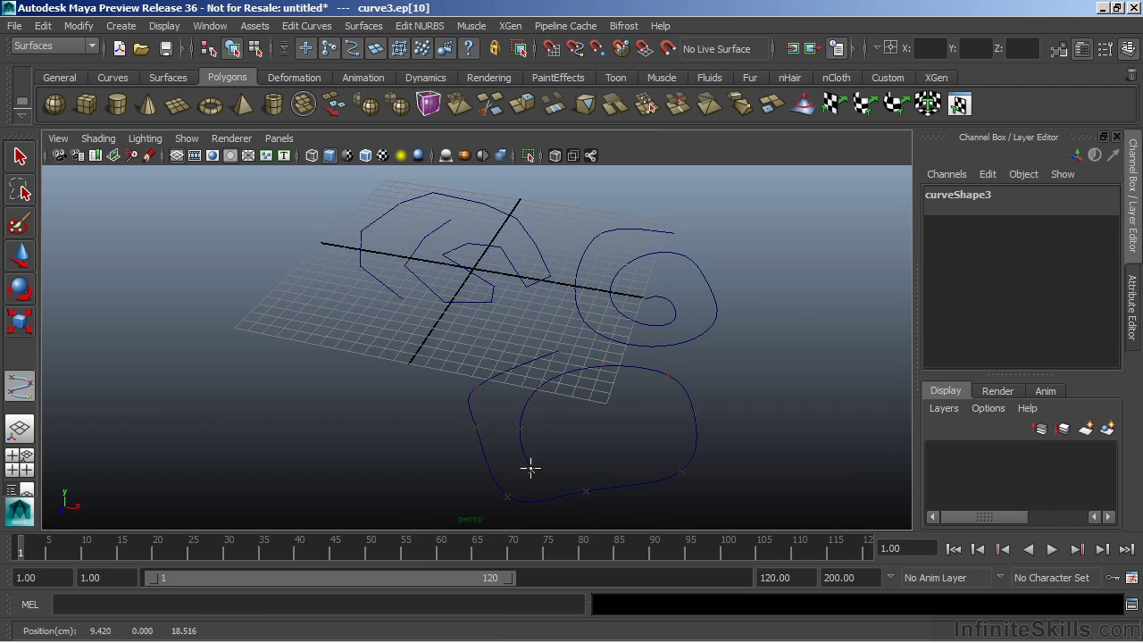
pyautogui.click(532, 469)
# Add the inner loop of edit points, curling curve3 into its centre
pyautogui.click(588, 471)
pyautogui.click(646, 462)
pyautogui.click(656, 409)
pyautogui.click(624, 389)
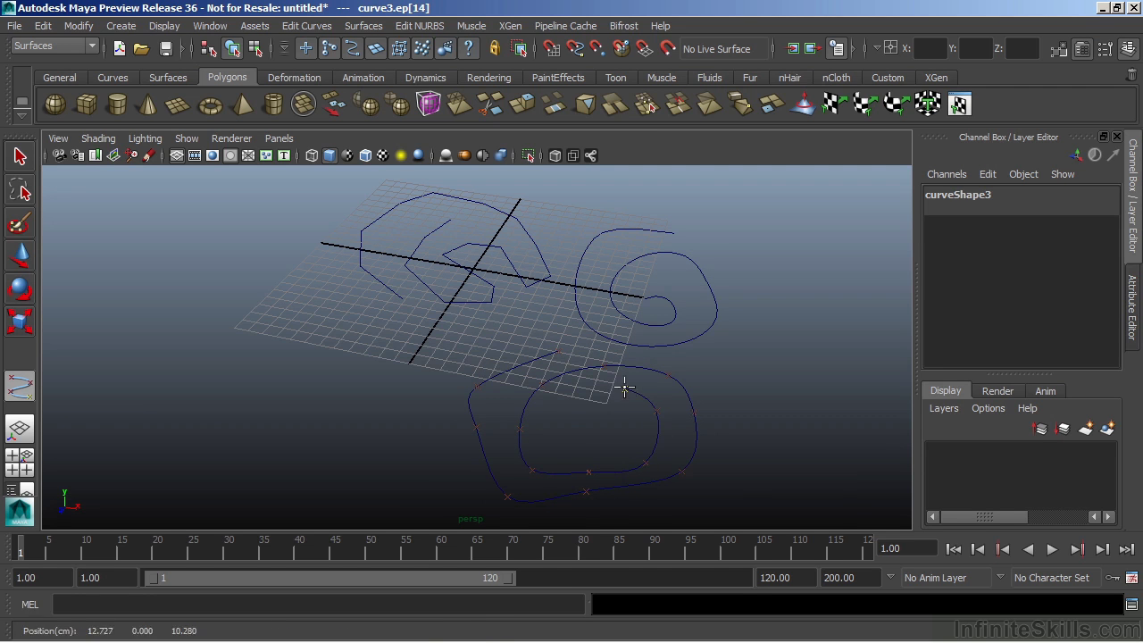
pyautogui.click(575, 396)
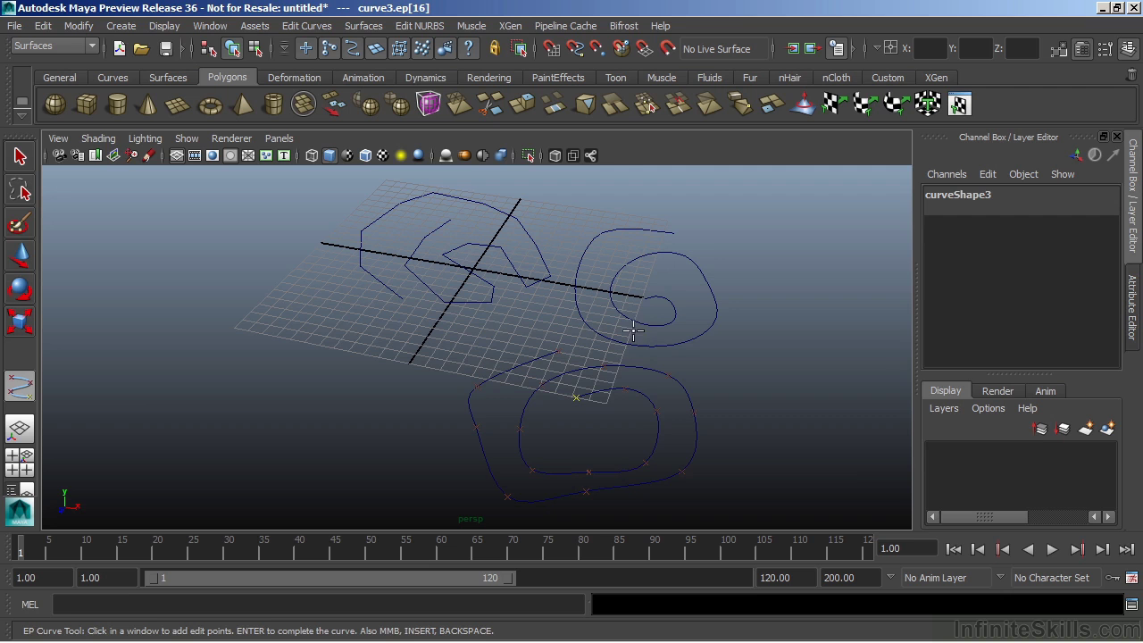
pyautogui.click(566, 434)
pyautogui.click(616, 448)
pyautogui.click(630, 416)
# Finish curve3, then tumble and pan the camera to inspect all three spirals
pyautogui.press('Return')
pyautogui.keyDown('alt'); pyautogui.moveTo(638, 369); pyautogui.dragTo(584, 339); pyautogui.keyUp('alt')
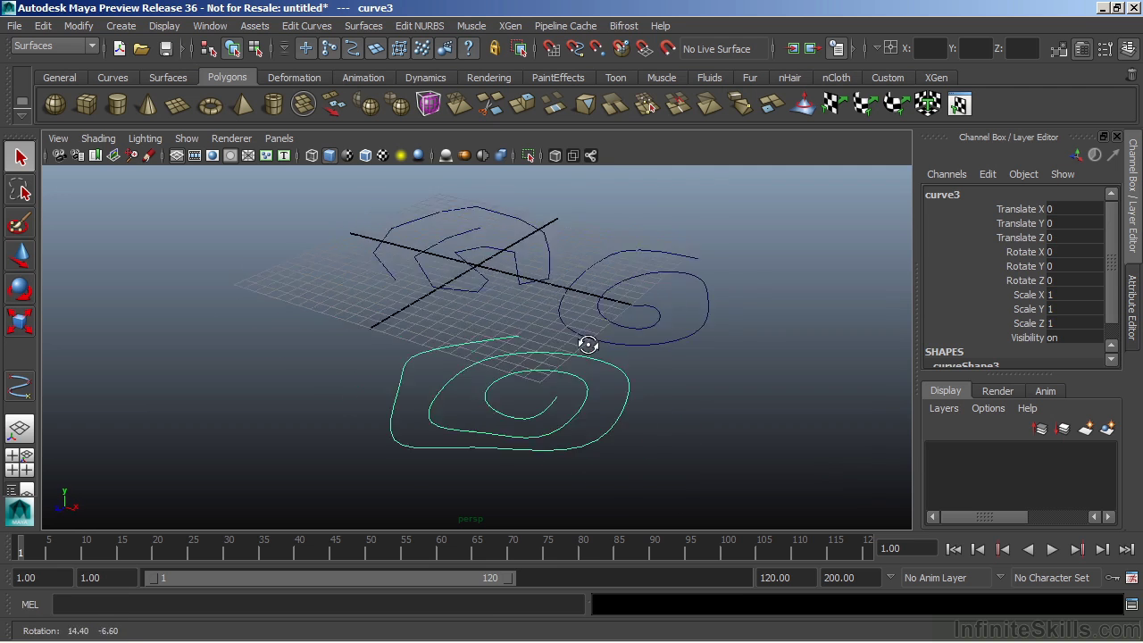
pyautogui.keyDown('alt'); pyautogui.moveTo(583, 339); pyautogui.dragTo(595, 364, button='middle'); pyautogui.keyUp('alt')
pyautogui.keyDown('alt'); pyautogui.moveTo(596, 364); pyautogui.dragTo(566, 360); pyautogui.keyUp('alt')
pyautogui.keyDown('alt'); pyautogui.moveTo(565, 360); pyautogui.dragTo(641, 393, button='middle'); pyautogui.keyUp('alt')
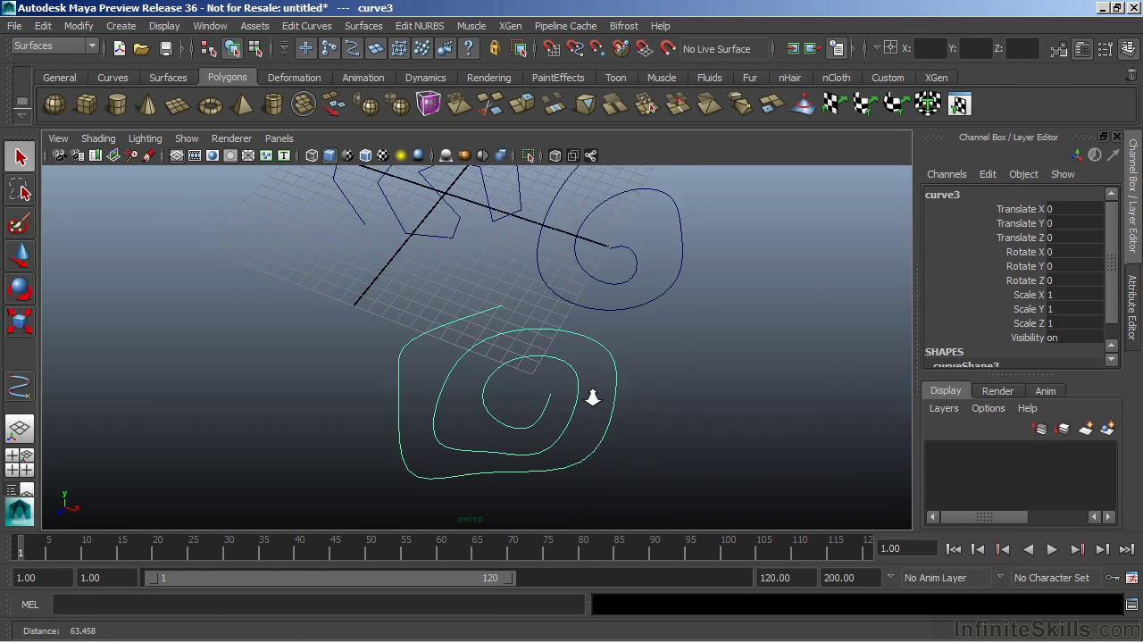
pyautogui.keyDown('alt'); pyautogui.moveTo(592, 398); pyautogui.dragTo(490, 367); pyautogui.keyUp('alt')
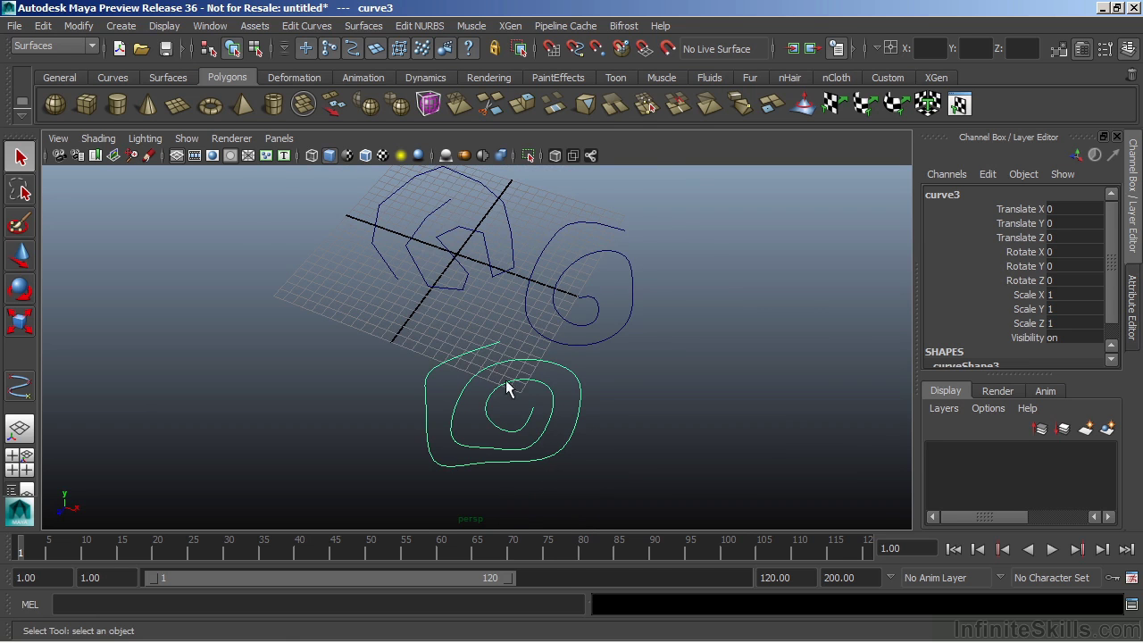
pyautogui.keyDown('alt'); pyautogui.moveTo(536, 412); pyautogui.dragTo(543, 398); pyautogui.keyUp('alt')
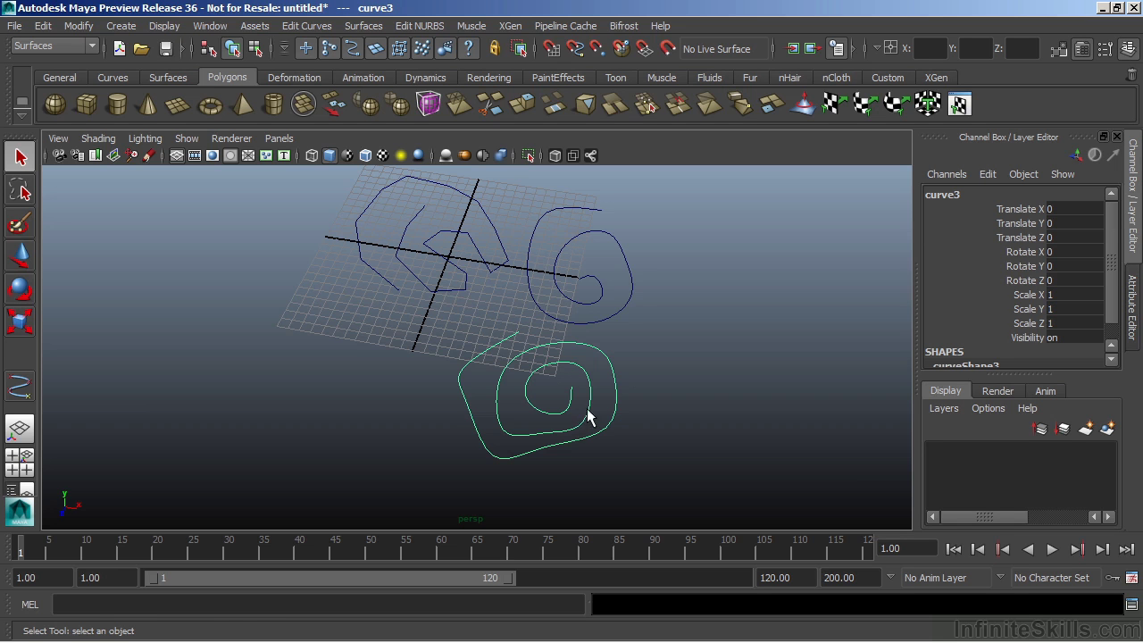
pyautogui.keyDown('alt'); pyautogui.moveTo(587, 415); pyautogui.dragTo(646, 381); pyautogui.keyUp('alt')
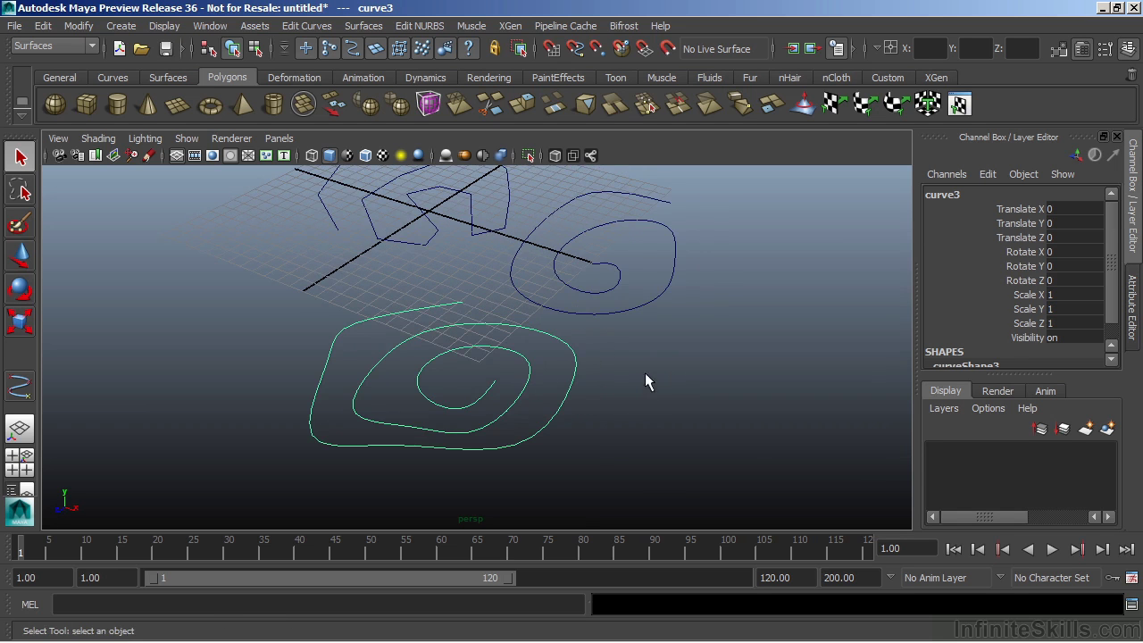
pyautogui.keyDown('alt'); pyautogui.moveTo(576, 350); pyautogui.dragTo(622, 418); pyautogui.keyUp('alt')
pyautogui.keyDown('alt'); pyautogui.moveTo(641, 369); pyautogui.dragTo(545, 425); pyautogui.keyUp('alt')
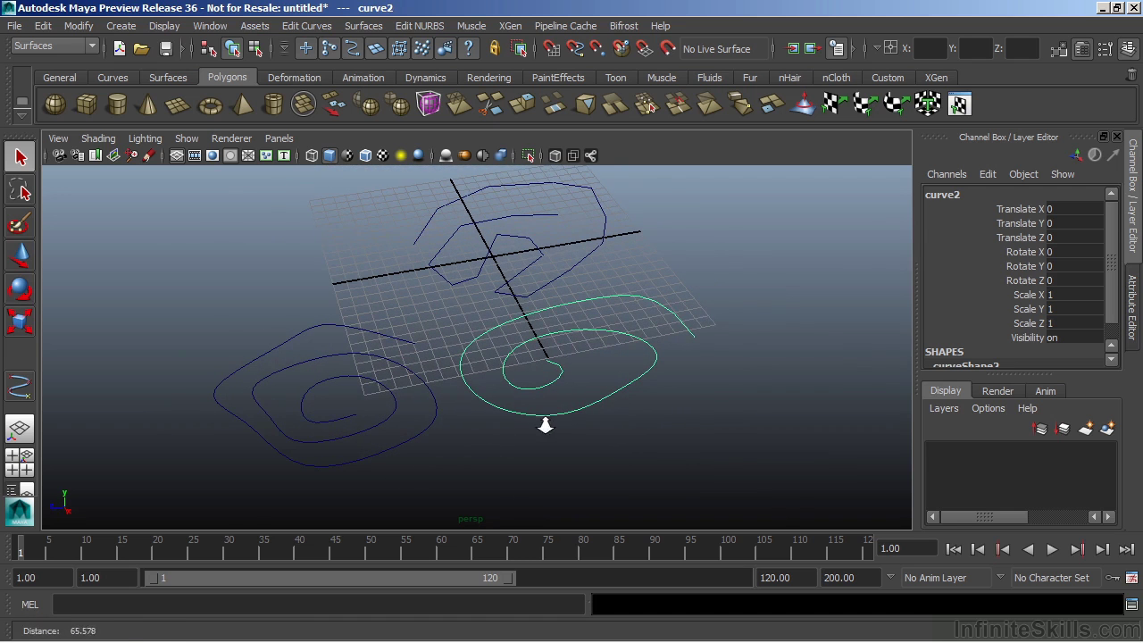
# Show curve2's control vertices and move one outer-loop CV to reshape it
pyautogui.rightClick(579, 337)
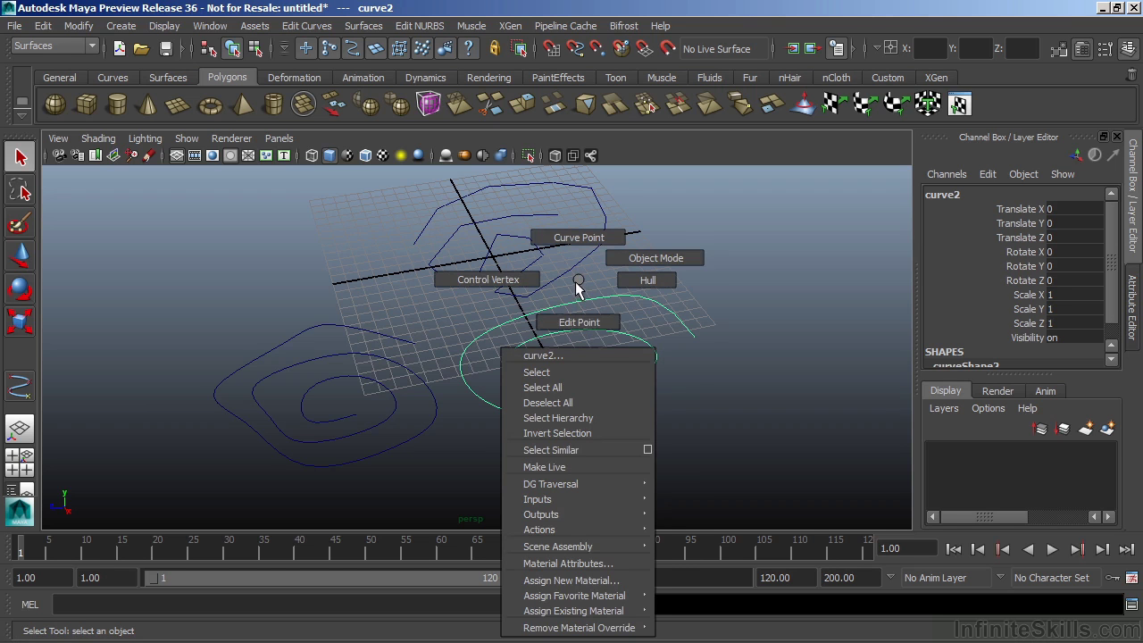
pyautogui.click(494, 282)
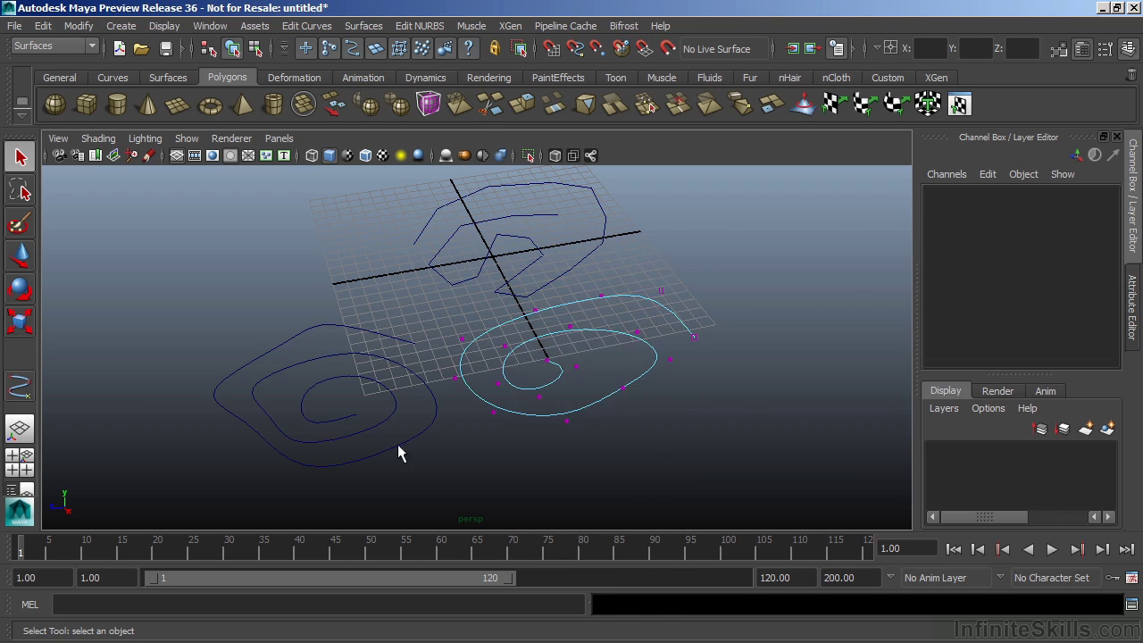
pyautogui.scroll(2, 397, 438)
pyautogui.keyDown('alt'); pyautogui.moveTo(396, 416); pyautogui.dragTo(540, 347); pyautogui.keyUp('alt')
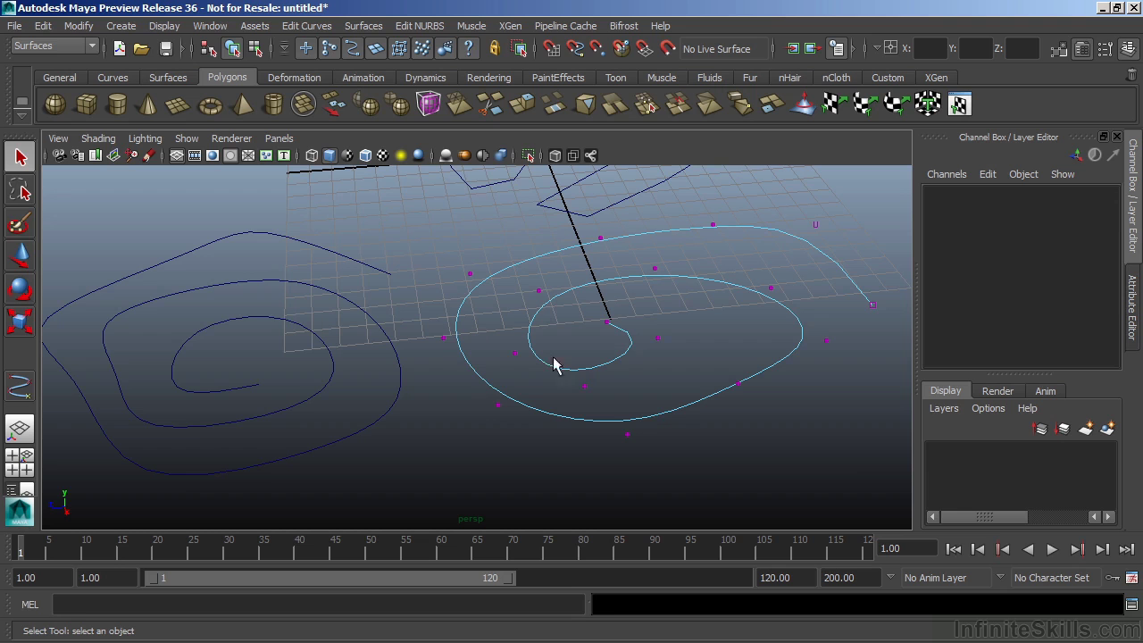
pyautogui.keyDown('alt'); pyautogui.moveTo(640, 366); pyautogui.dragTo(605, 364, button='middle'); pyautogui.keyUp('alt')
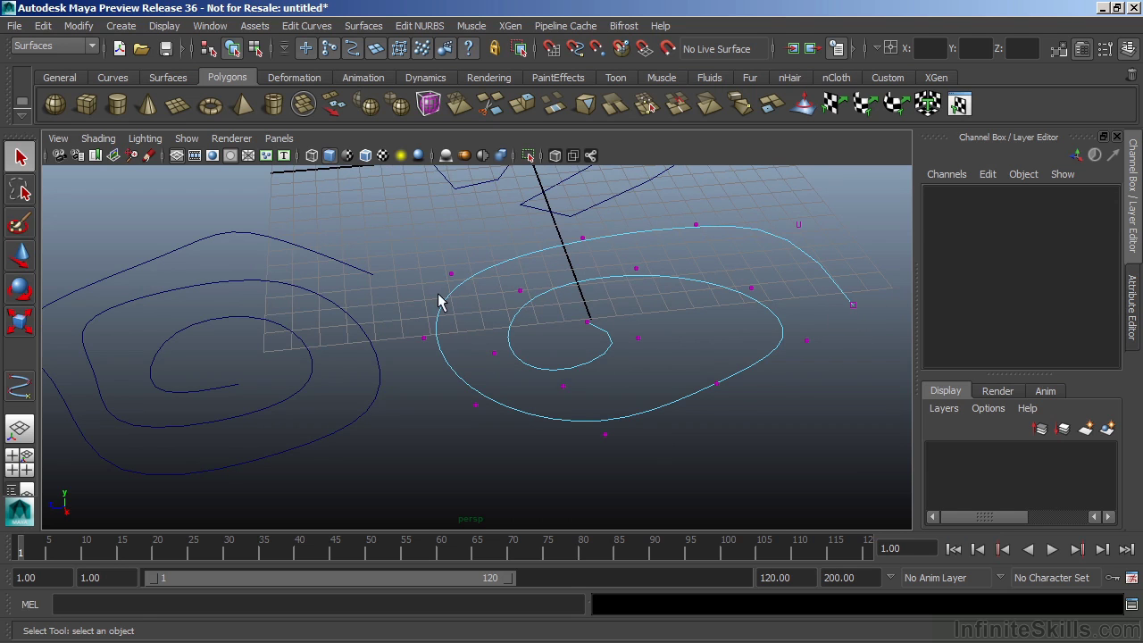
pyautogui.moveTo(444, 256); pyautogui.dragTo(464, 290)
pyautogui.press('w')
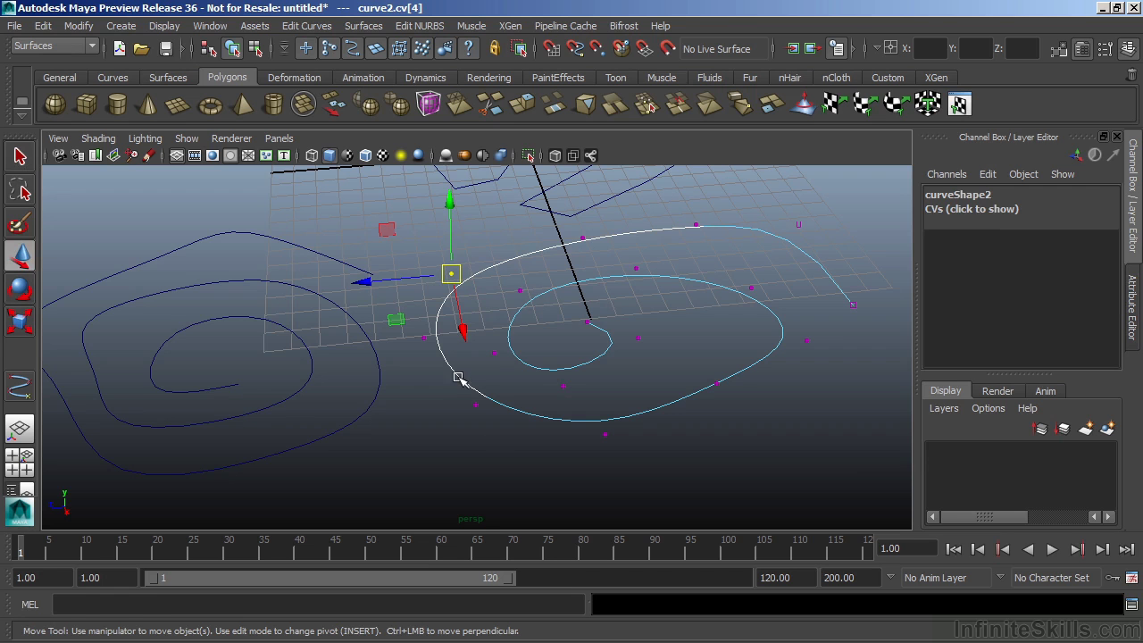
pyautogui.moveTo(451, 272); pyautogui.dragTo(523, 263)
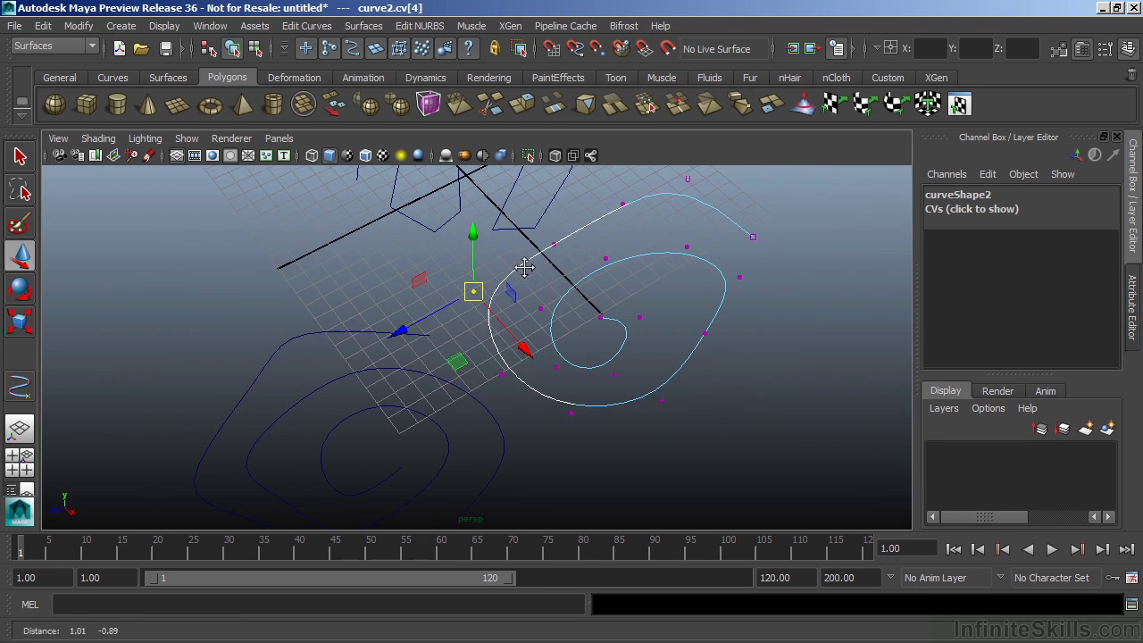
# Flip two neighbouring CVs by scaling them through zero, then switch to rotation
pyautogui.keyDown('shift'); pyautogui.moveTo(486, 304); pyautogui.dragTo(528, 406); pyautogui.keyUp('shift')
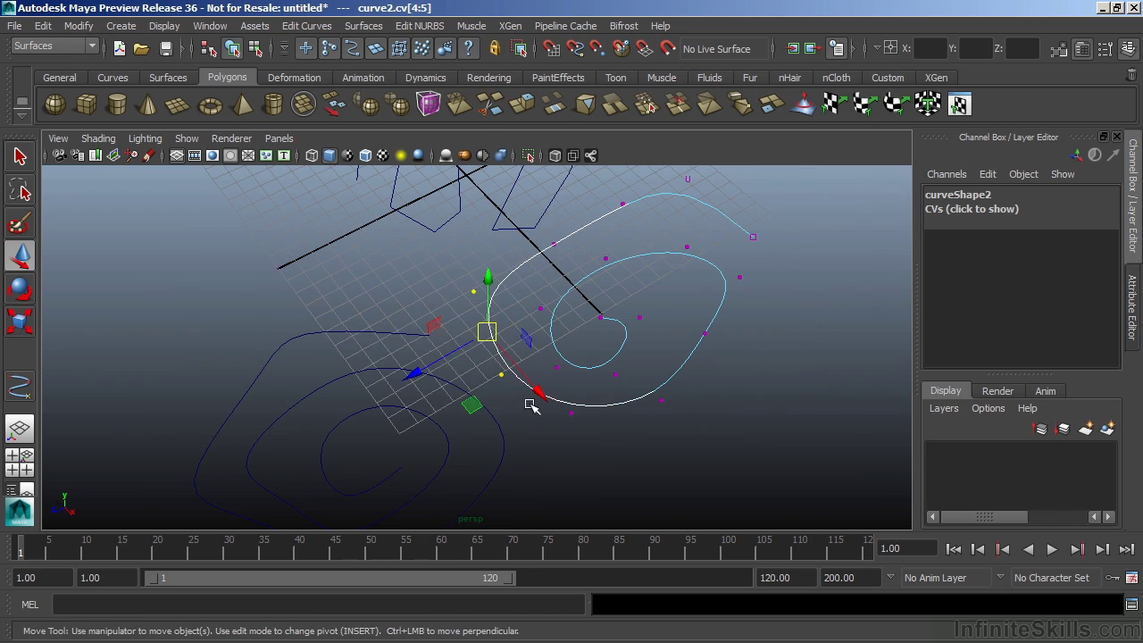
pyautogui.press('r')
pyautogui.moveTo(492, 331); pyautogui.dragTo(416, 309)
pyautogui.press('e')
# Clear the selection, select the freehand and cubic spirals in turn, and show curve2's edit points
pyautogui.click(620, 359)
pyautogui.click(418, 302)
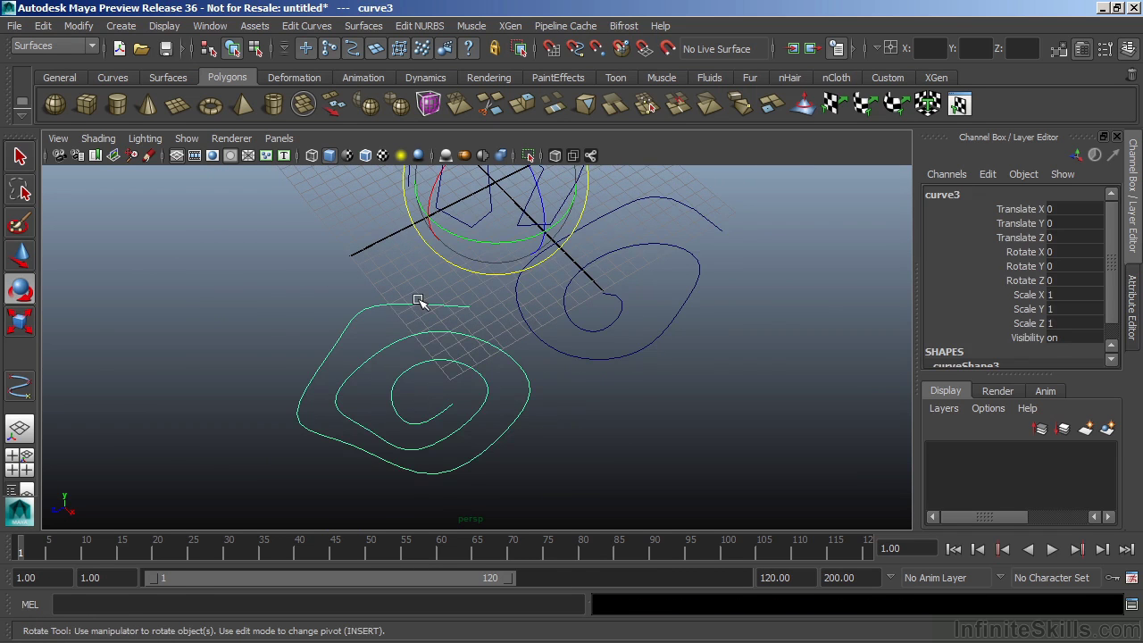
pyautogui.moveTo(416, 279)
pyautogui.mouseDown(button='right')
pyautogui.moveTo(352, 275)
pyautogui.moveTo(416, 282)
pyautogui.mouseUp(button='right')
pyautogui.click(577, 356)
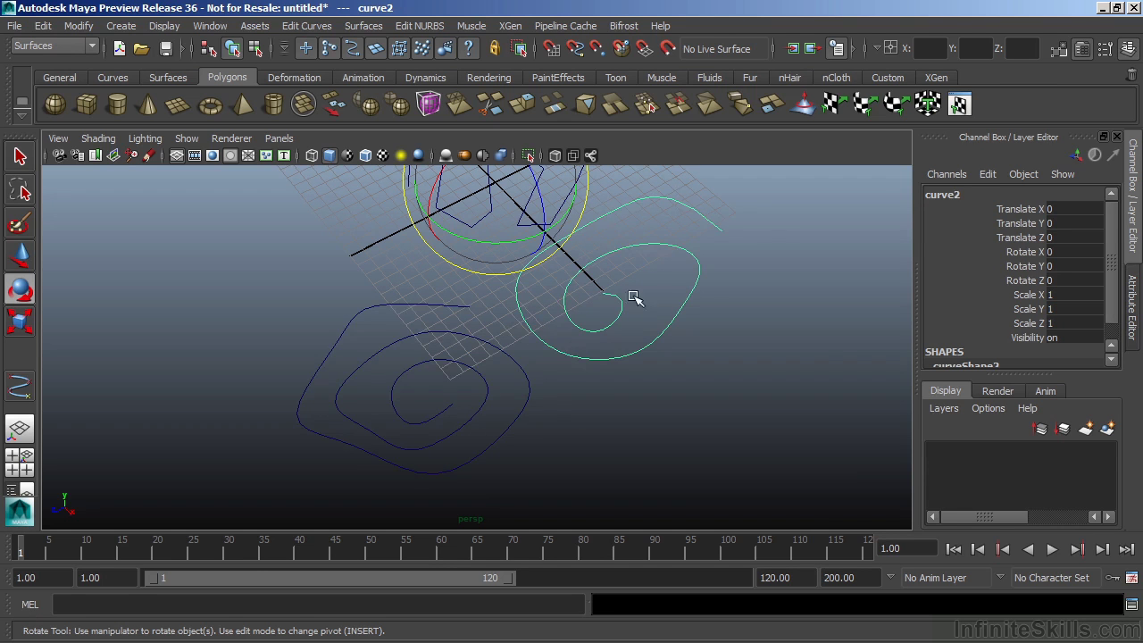
pyautogui.click(527, 387)
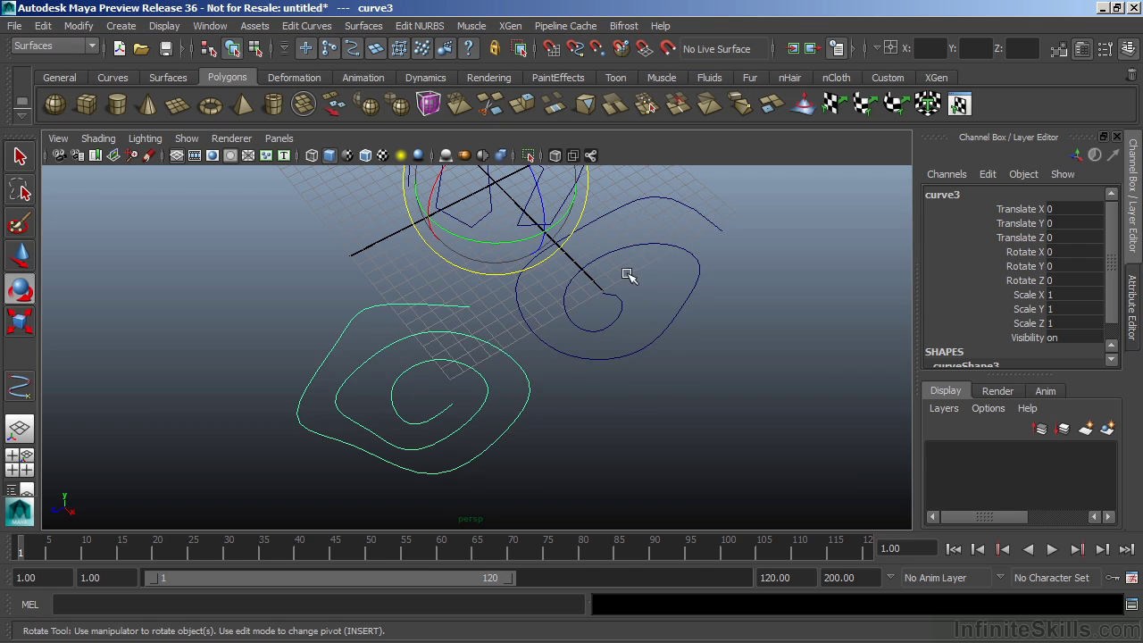
pyautogui.click(624, 383)
pyautogui.click(602, 352)
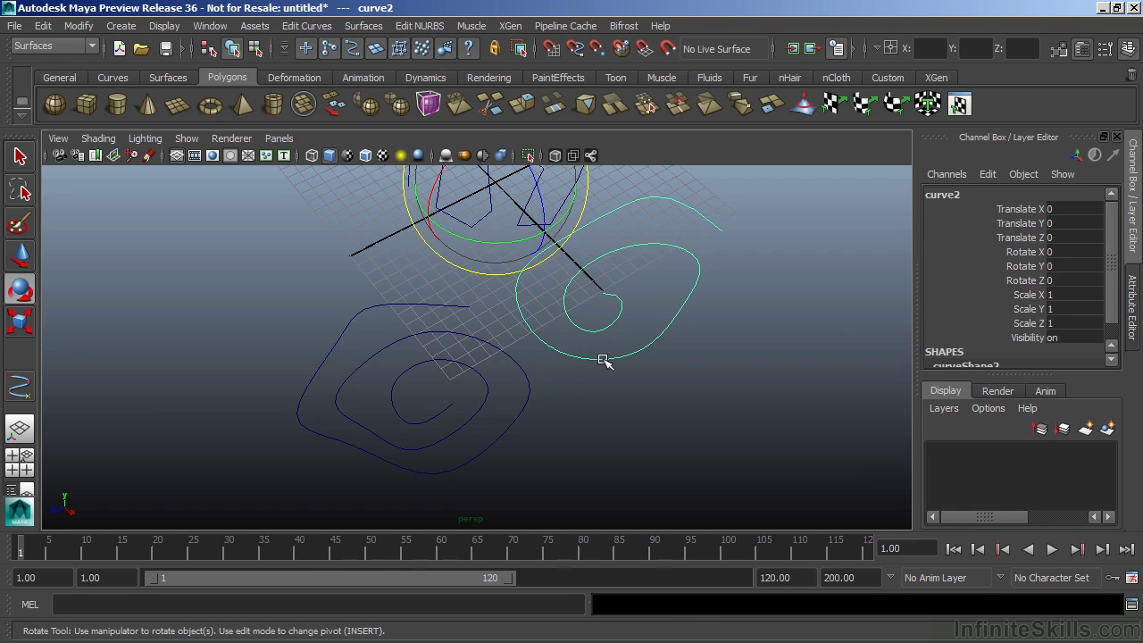
pyautogui.moveTo(604, 361); pyautogui.dragTo(605, 325, button='right')
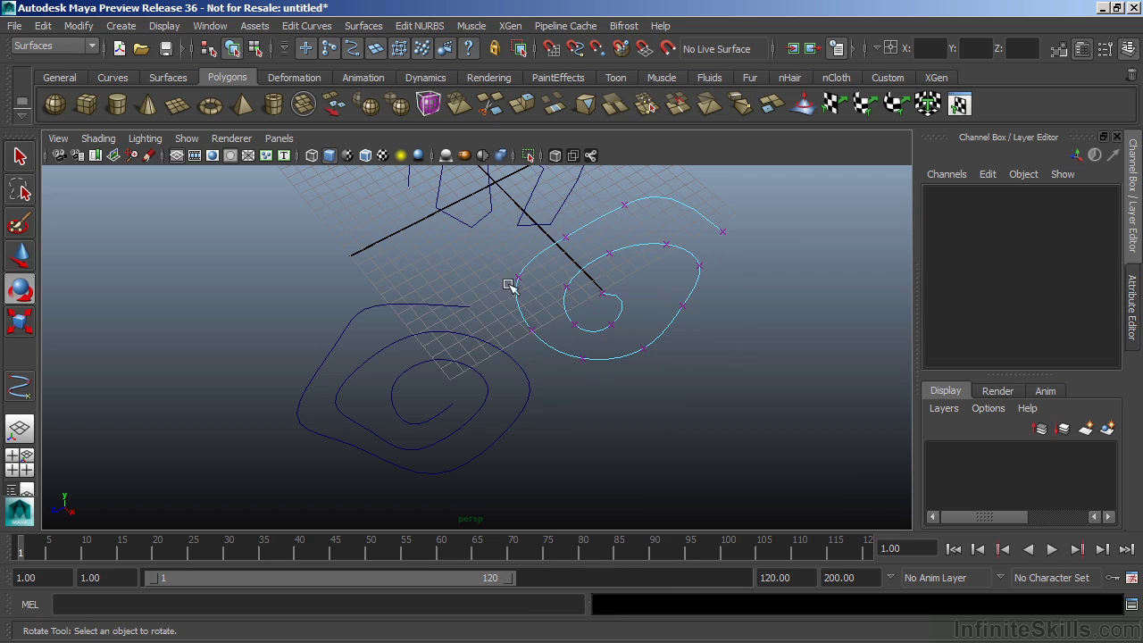
# Drag edit point ep[3], then control vertex 4, of the cubic spiral to widen its outer loop
pyautogui.moveTo(493, 256); pyautogui.dragTo(538, 290)
pyautogui.keyDown('alt'); pyautogui.moveTo(331, 345); pyautogui.dragTo(410, 354, button='right'); pyautogui.keyUp('alt')
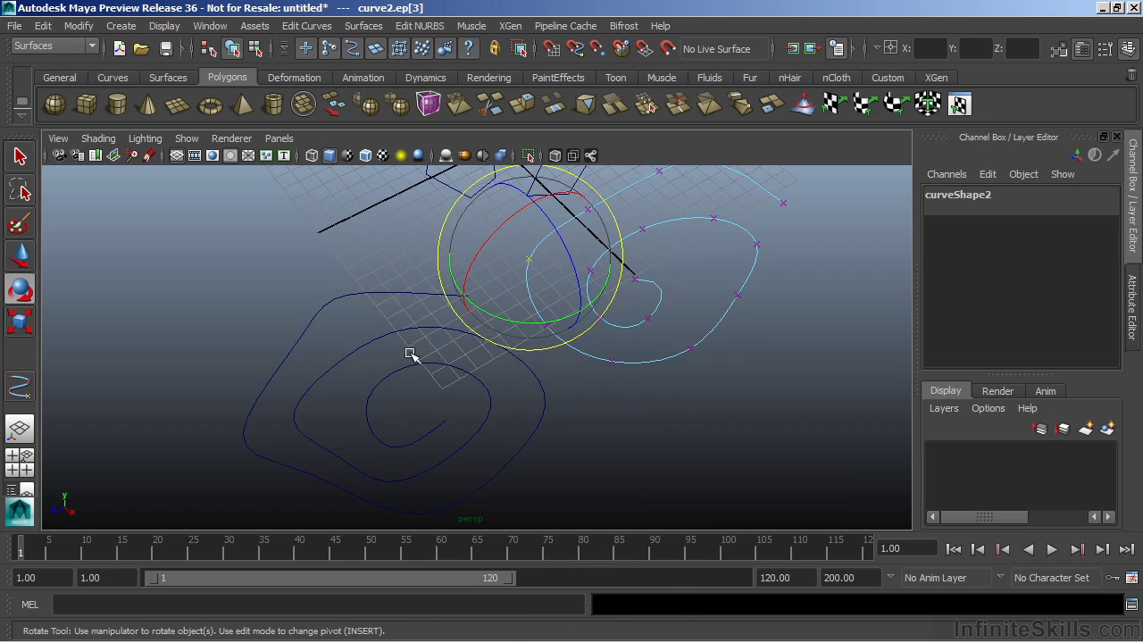
pyautogui.press('w')
pyautogui.keyDown('alt'); pyautogui.moveTo(449, 360); pyautogui.dragTo(334, 423); pyautogui.keyUp('alt')
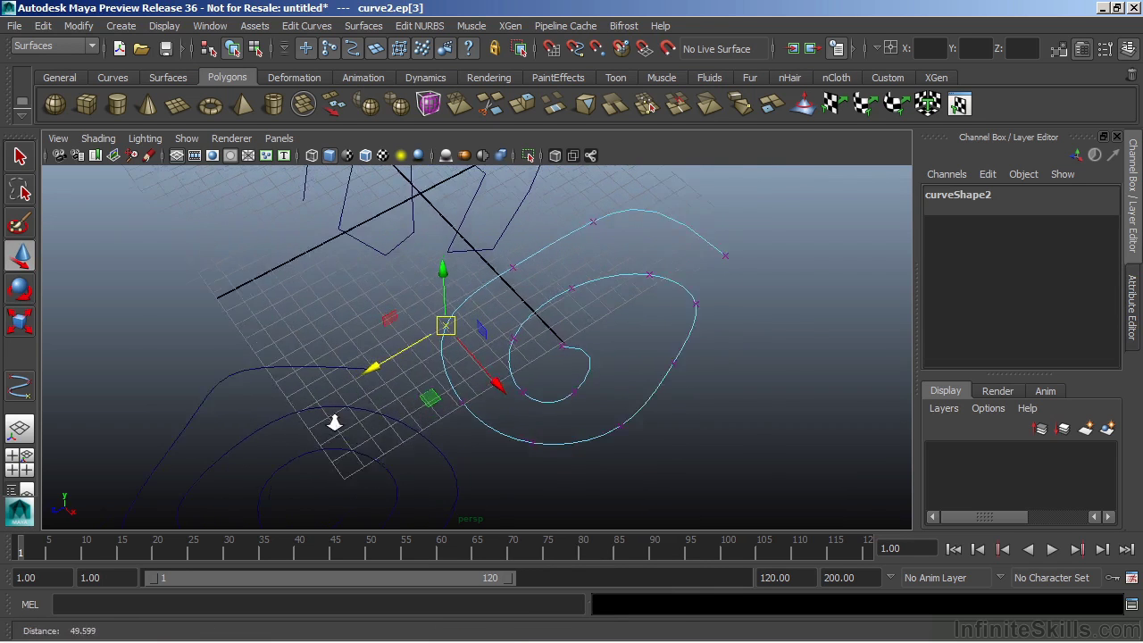
pyautogui.keyDown('alt'); pyautogui.moveTo(334, 422); pyautogui.dragTo(579, 365, button='right'); pyautogui.keyUp('alt')
pyautogui.keyDown('alt'); pyautogui.moveTo(579, 365); pyautogui.dragTo(438, 352); pyautogui.keyUp('alt')
pyautogui.moveTo(420, 286); pyautogui.dragTo(440, 297)
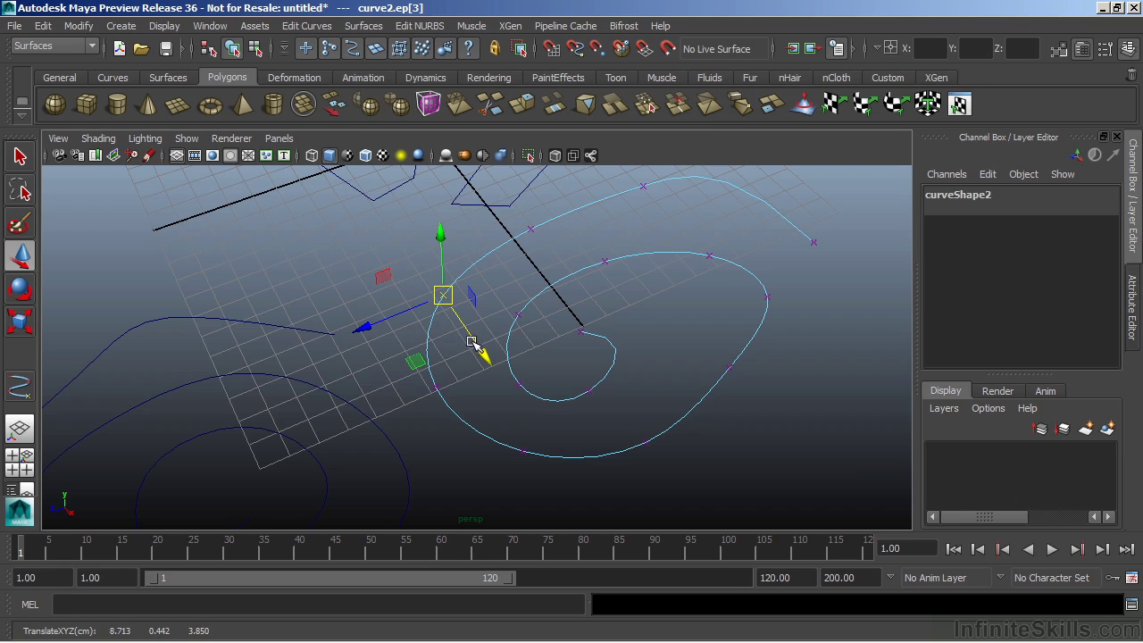
pyautogui.moveTo(474, 261); pyautogui.dragTo(400, 258, button='right')
pyautogui.moveTo(408, 267); pyautogui.dragTo(352, 289)
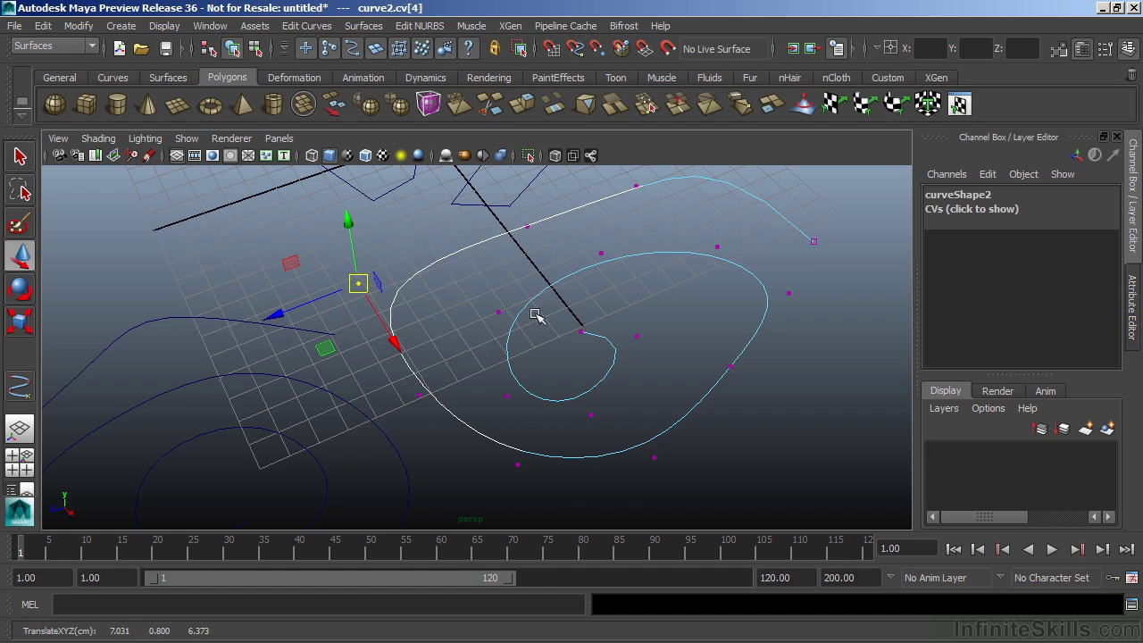
# Nudge the selected control vertex of the spiral to refine its shape
pyautogui.keyDown('alt'); pyautogui.moveTo(491, 321); pyautogui.dragTo(632, 293); pyautogui.keyUp('alt')
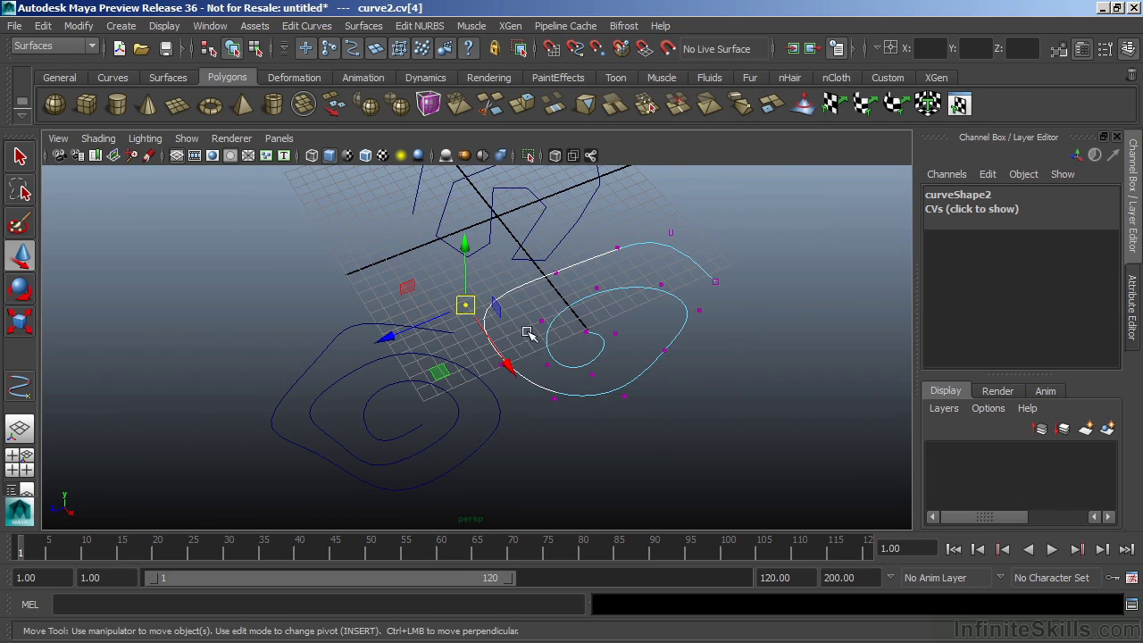
pyautogui.keyDown('alt'); pyautogui.moveTo(539, 334); pyautogui.dragTo(499, 342); pyautogui.keyUp('alt')
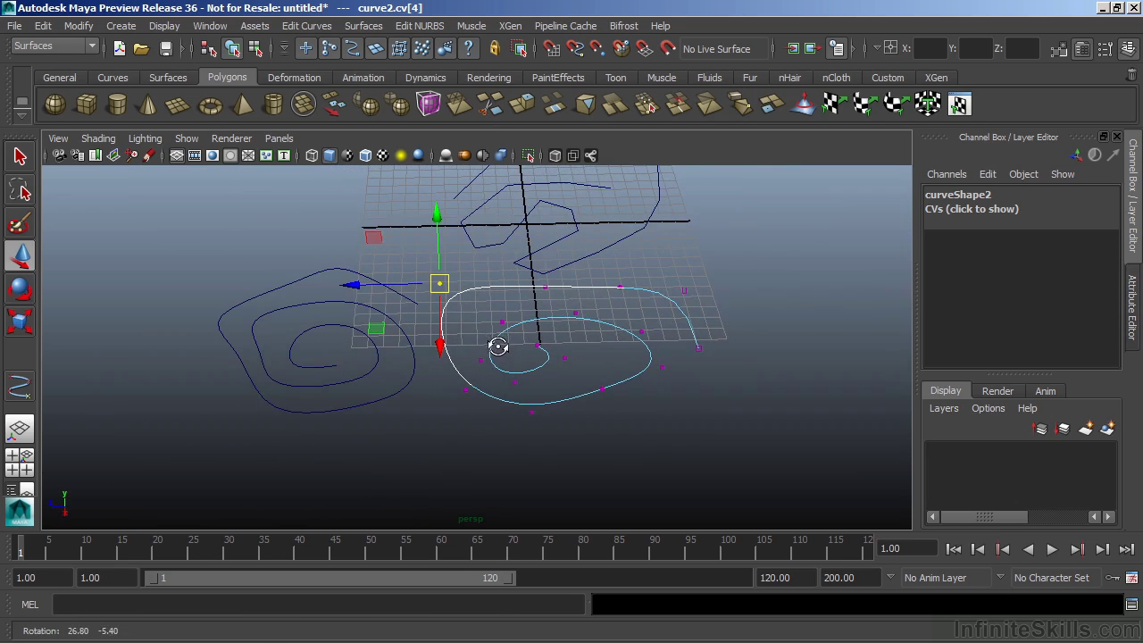
pyautogui.keyDown('alt'); pyautogui.moveTo(482, 332); pyautogui.dragTo(498, 374, button='middle'); pyautogui.keyUp('alt')
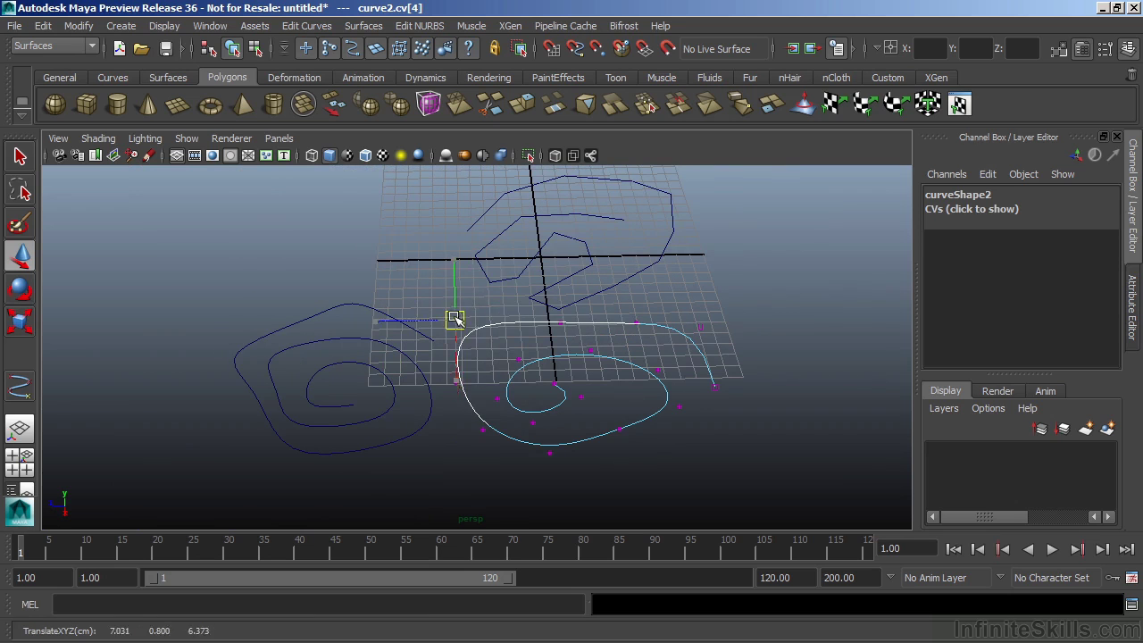
pyautogui.moveTo(454, 320)
pyautogui.mouseDown()
pyautogui.moveTo(517, 313)
pyautogui.moveTo(506, 334)
pyautogui.moveTo(438, 309)
pyautogui.moveTo(495, 306)
pyautogui.moveTo(487, 352)
pyautogui.moveTo(454, 365)
pyautogui.moveTo(472, 327)
pyautogui.mouseUp()
# Pull three of curve3's control vertices (lower, top and inner loop) outward to reshape its loops
pyautogui.click(331, 371)
pyautogui.keyDown('alt'); pyautogui.moveTo(373, 373); pyautogui.dragTo(383, 330); pyautogui.keyUp('alt')
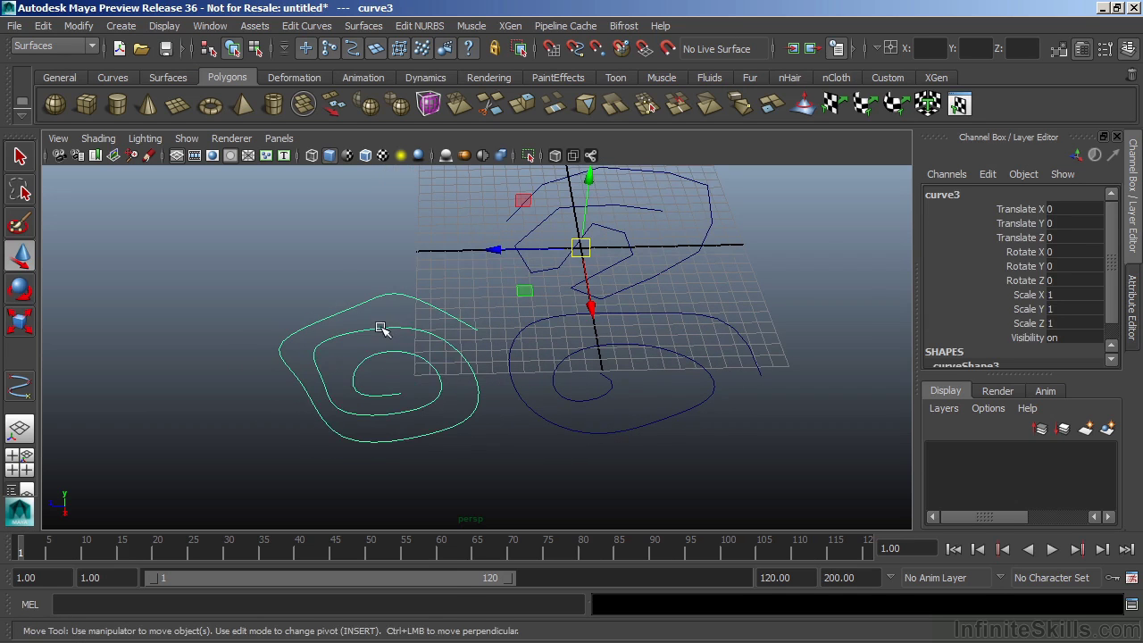
pyautogui.moveTo(381, 279); pyautogui.dragTo(331, 281, button='right')
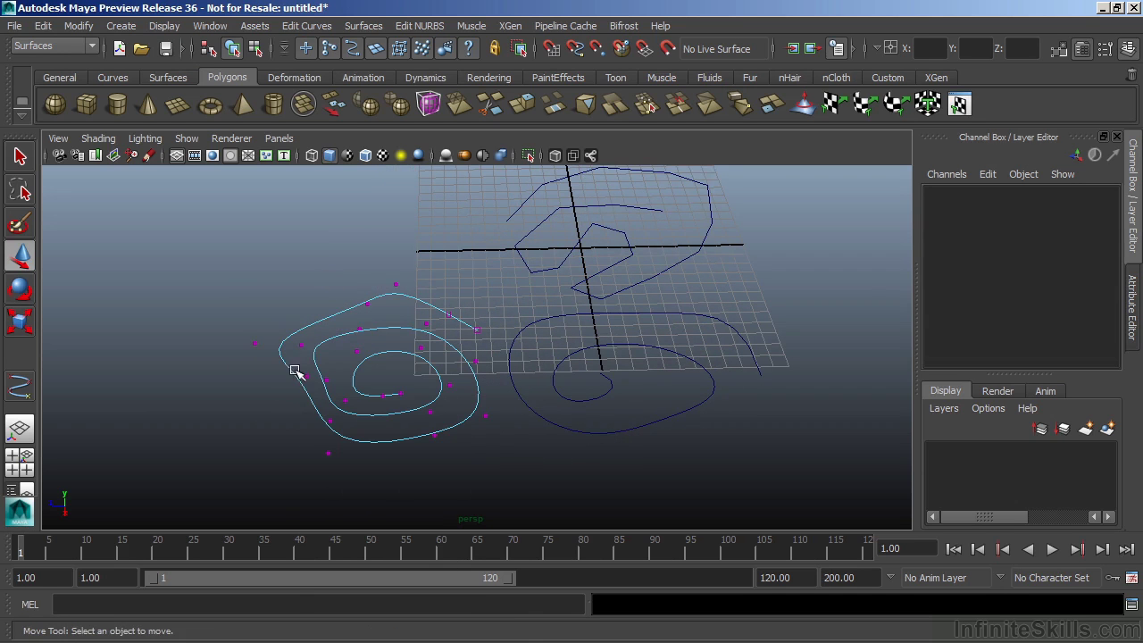
pyautogui.click(295, 370)
pyautogui.moveTo(303, 375); pyautogui.dragTo(245, 408)
pyautogui.click(366, 304)
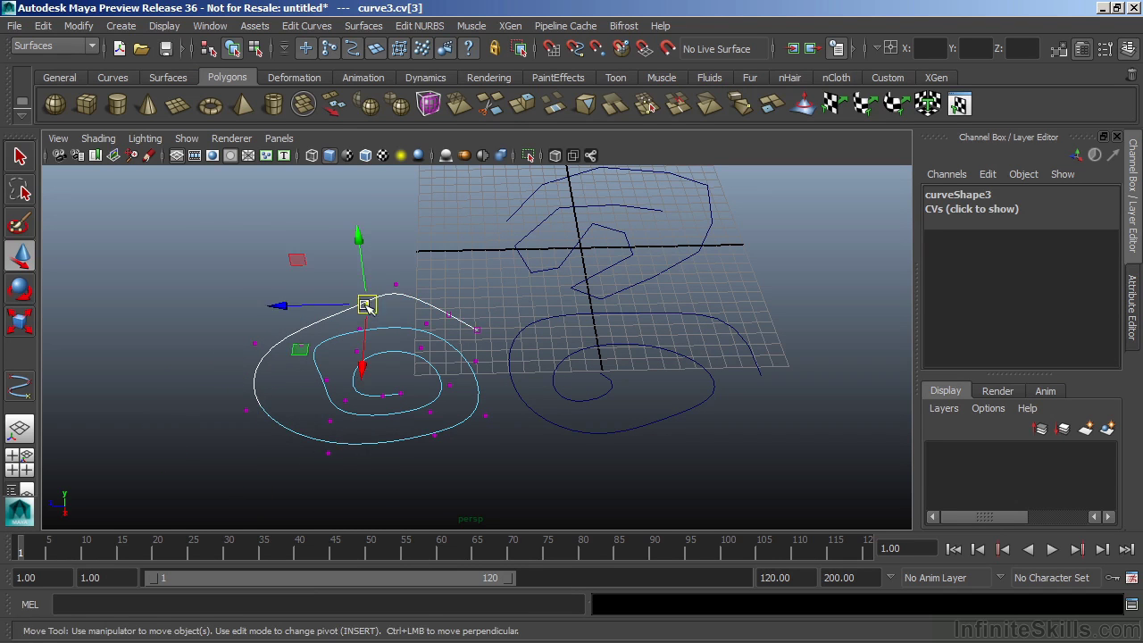
pyautogui.moveTo(366, 304); pyautogui.dragTo(283, 308)
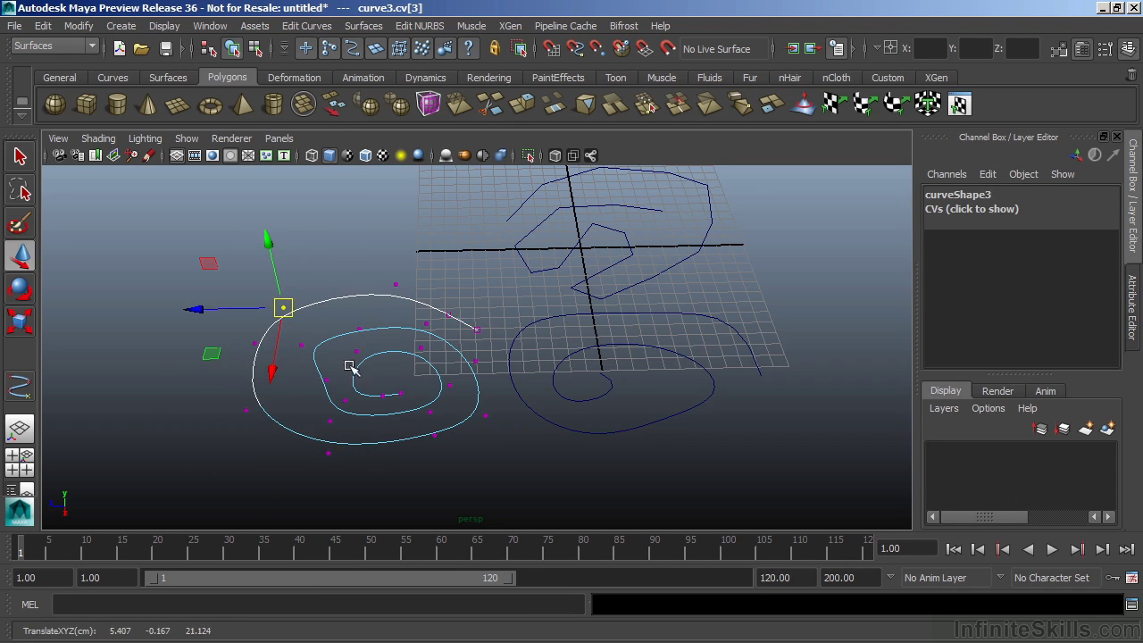
pyautogui.click(326, 380)
pyautogui.moveTo(327, 378); pyautogui.dragTo(295, 388)
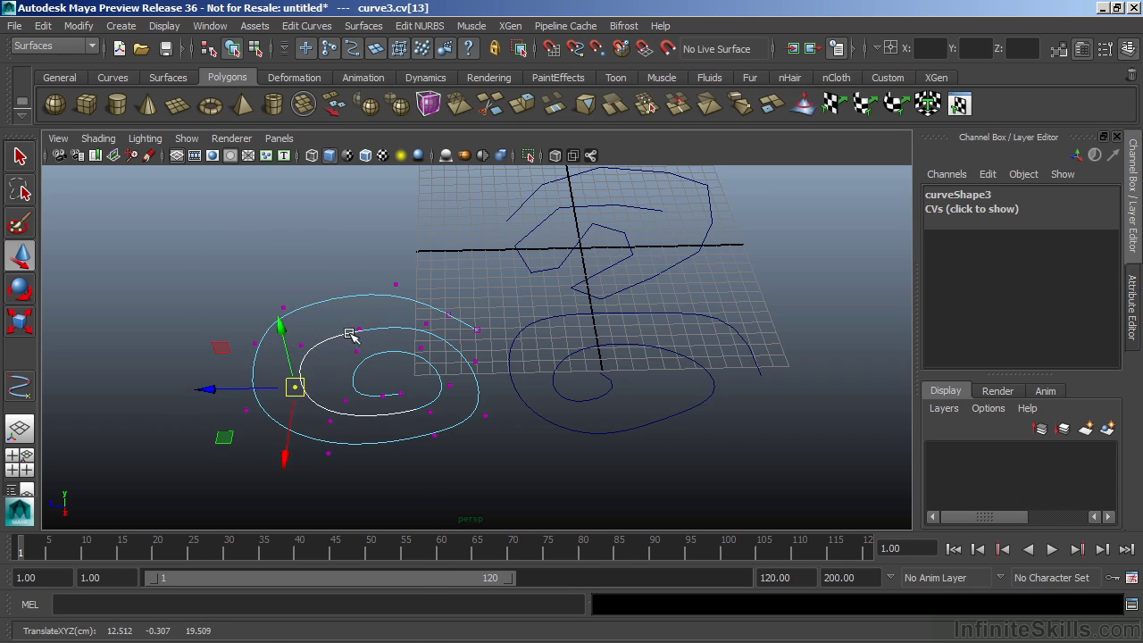
# Try moving an outer-loop edit point of curve3 up-left, then undo that move
pyautogui.moveTo(350, 334)
pyautogui.mouseDown(button='right')
pyautogui.moveTo(334, 318)
pyautogui.moveTo(349, 314)
pyautogui.mouseUp(button='right')
pyautogui.click(298, 306)
pyautogui.moveTo(298, 306)
pyautogui.mouseDown()
pyautogui.moveTo(270, 262)
pyautogui.moveTo(306, 300)
pyautogui.moveTo(288, 288)
pyautogui.mouseUp()
pyautogui.hotkey('ctrl', 'z')
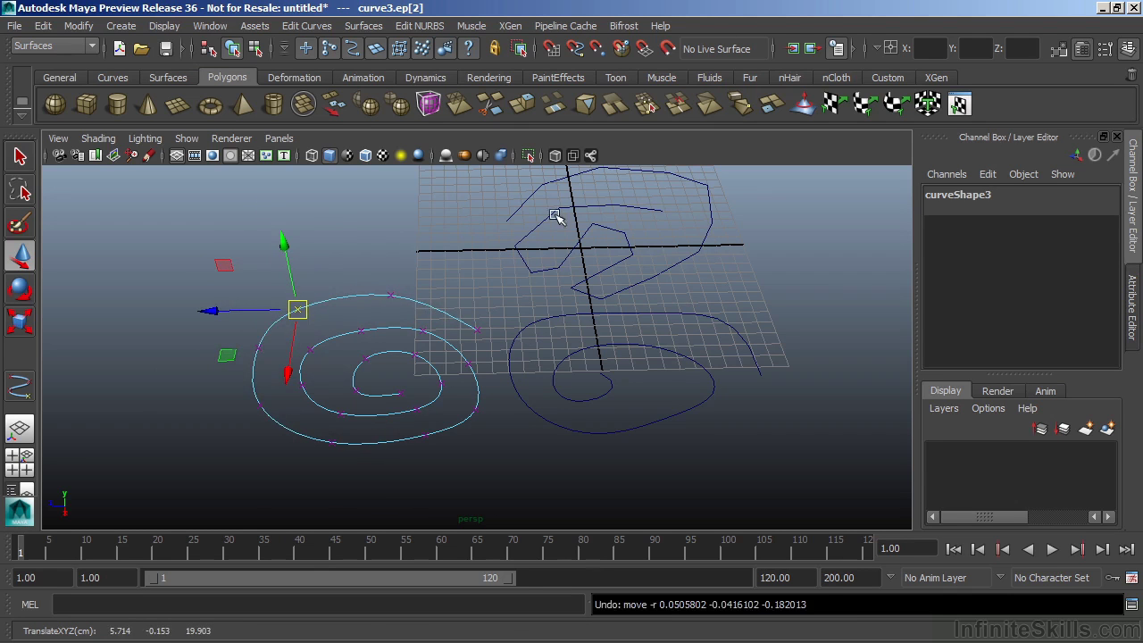
# Select and frame curve1, then nudge one control vertex near its inner end
pyautogui.click(555, 217)
pyautogui.press('f')
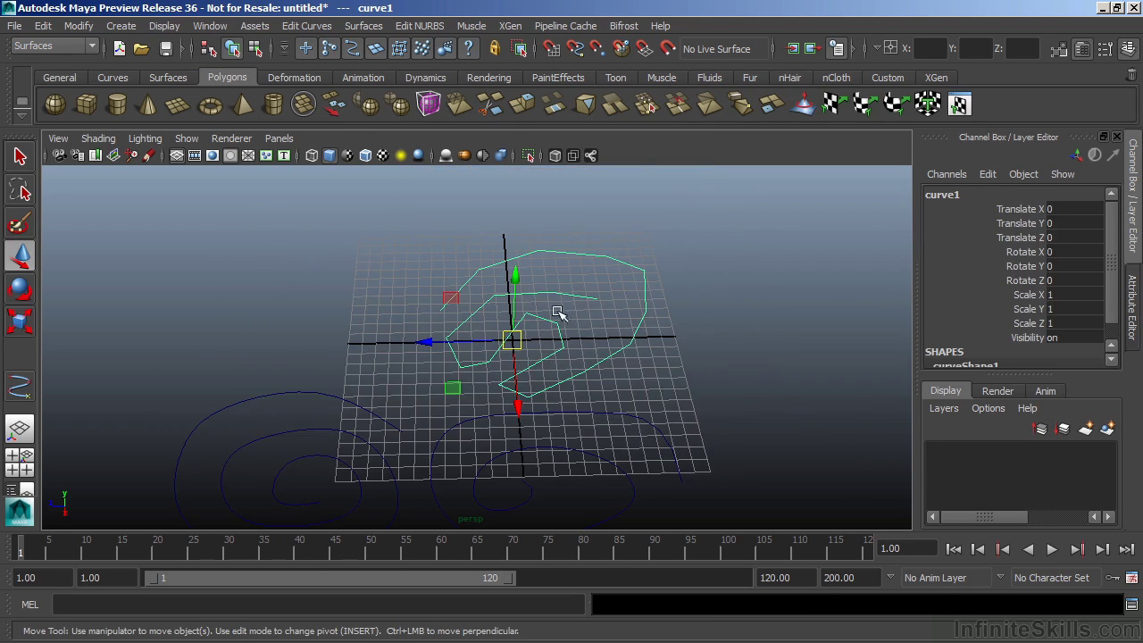
pyautogui.keyDown('alt'); pyautogui.moveTo(518, 355); pyautogui.dragTo(585, 297); pyautogui.keyUp('alt')
pyautogui.moveTo(567, 272); pyautogui.dragTo(524, 271, button='right')
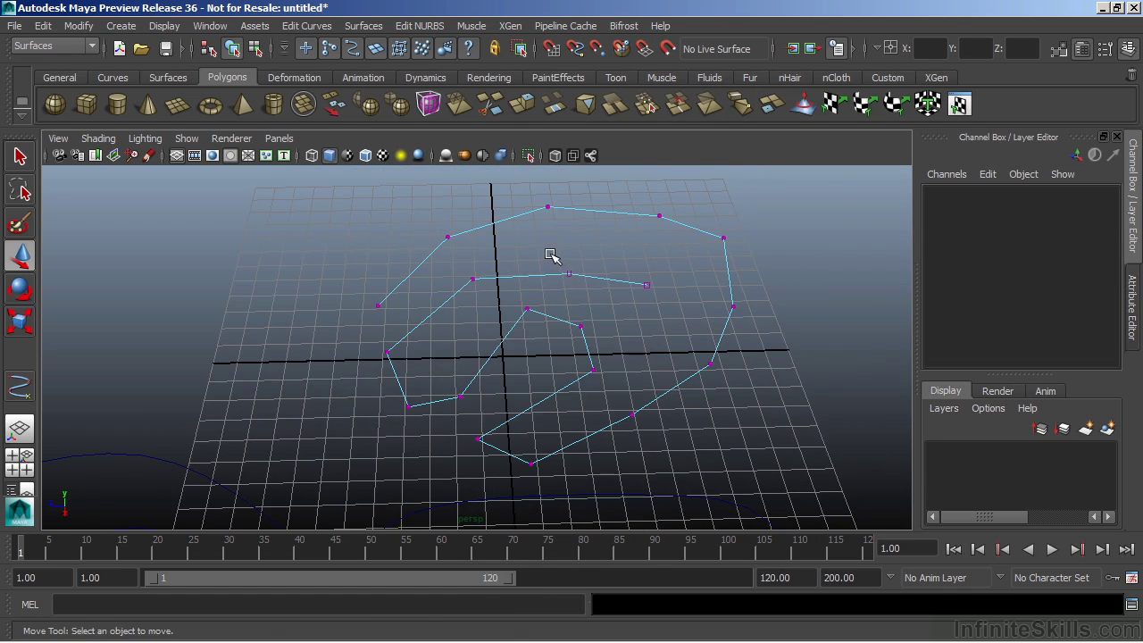
pyautogui.click(569, 274)
pyautogui.moveTo(568, 272)
pyautogui.mouseDown()
pyautogui.moveTo(556, 237)
pyautogui.moveTo(577, 271)
pyautogui.moveTo(563, 281)
pyautogui.moveTo(566, 264)
pyautogui.moveTo(580, 264)
pyautogui.mouseUp()
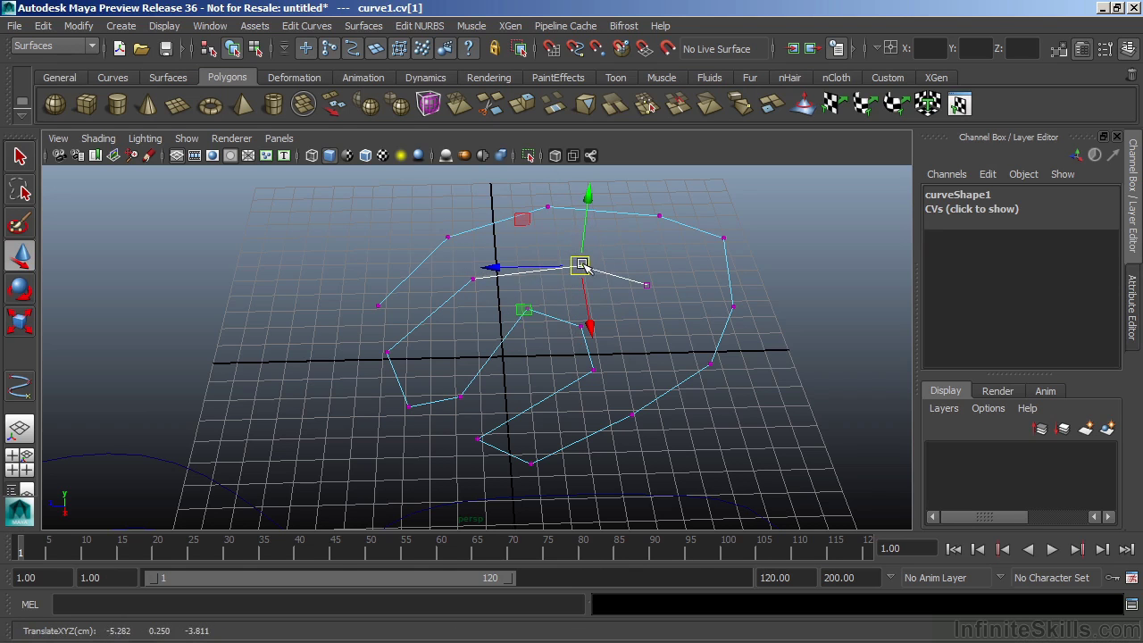
# Move curve1's matching edit point instead, then leave component mode with F8
pyautogui.rightClick(580, 264)
pyautogui.rightClick(571, 266)
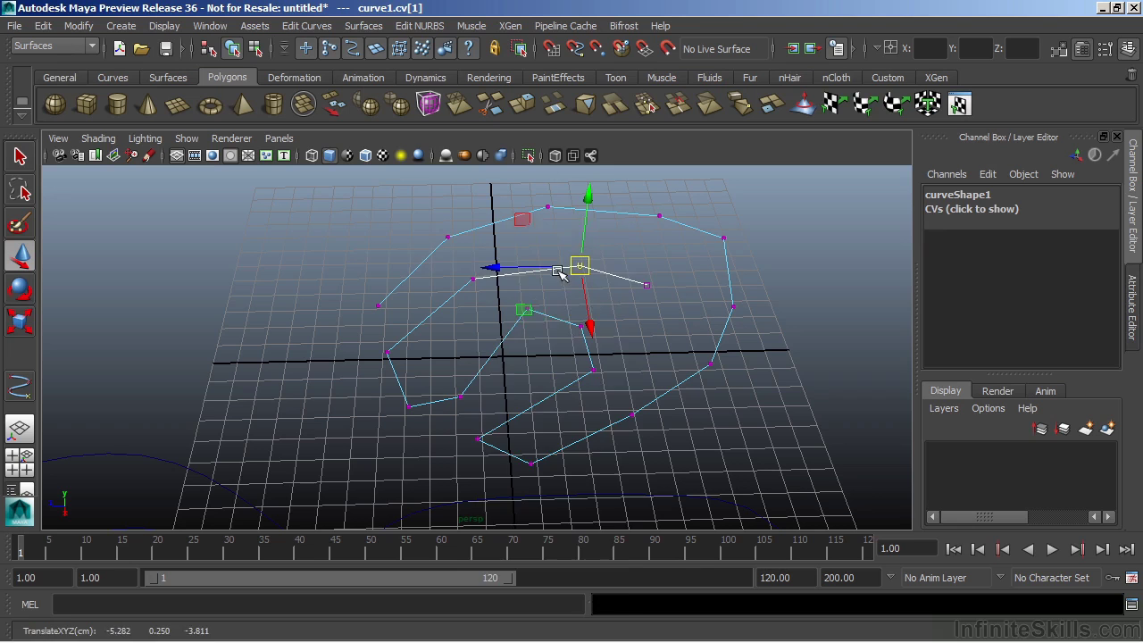
pyautogui.moveTo(560, 273); pyautogui.dragTo(571, 314, button='right')
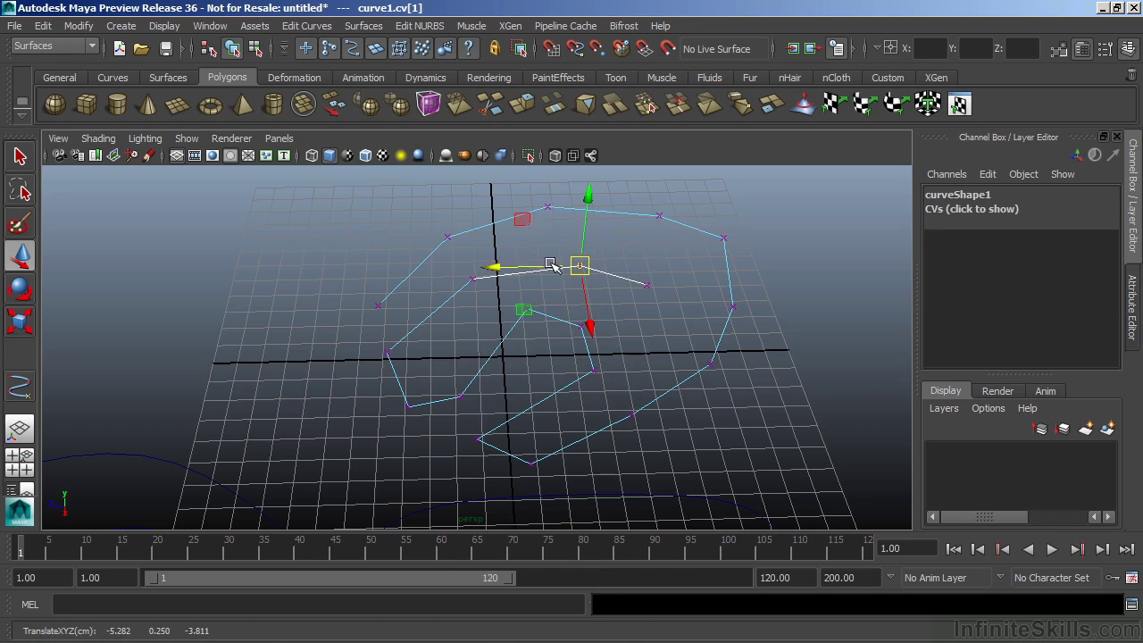
pyautogui.click(603, 285)
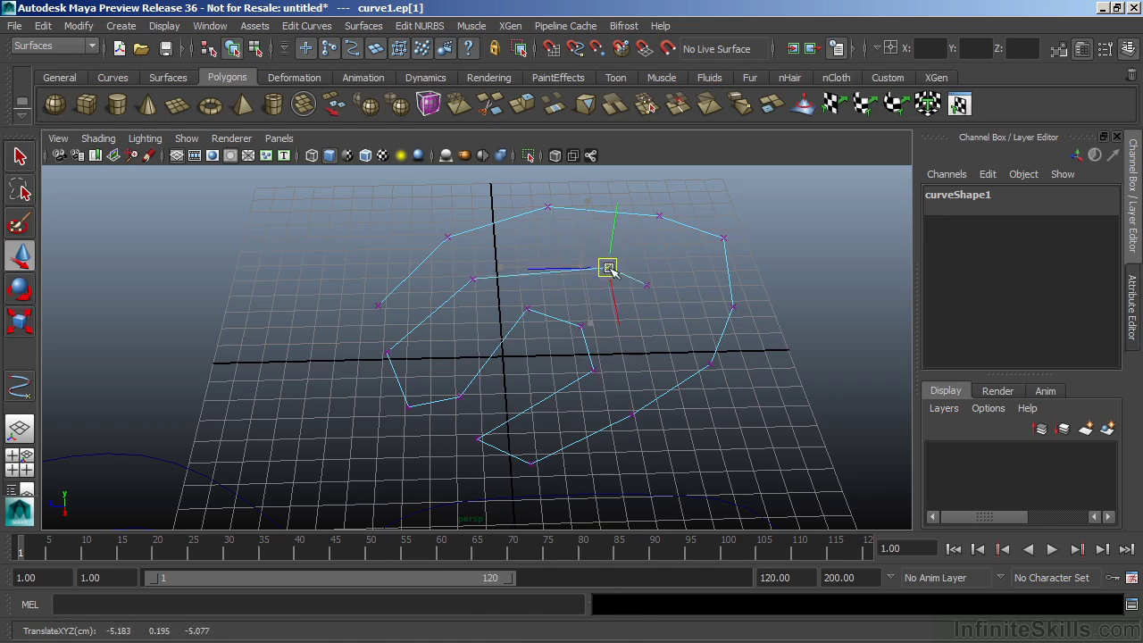
pyautogui.moveTo(608, 269); pyautogui.dragTo(583, 277)
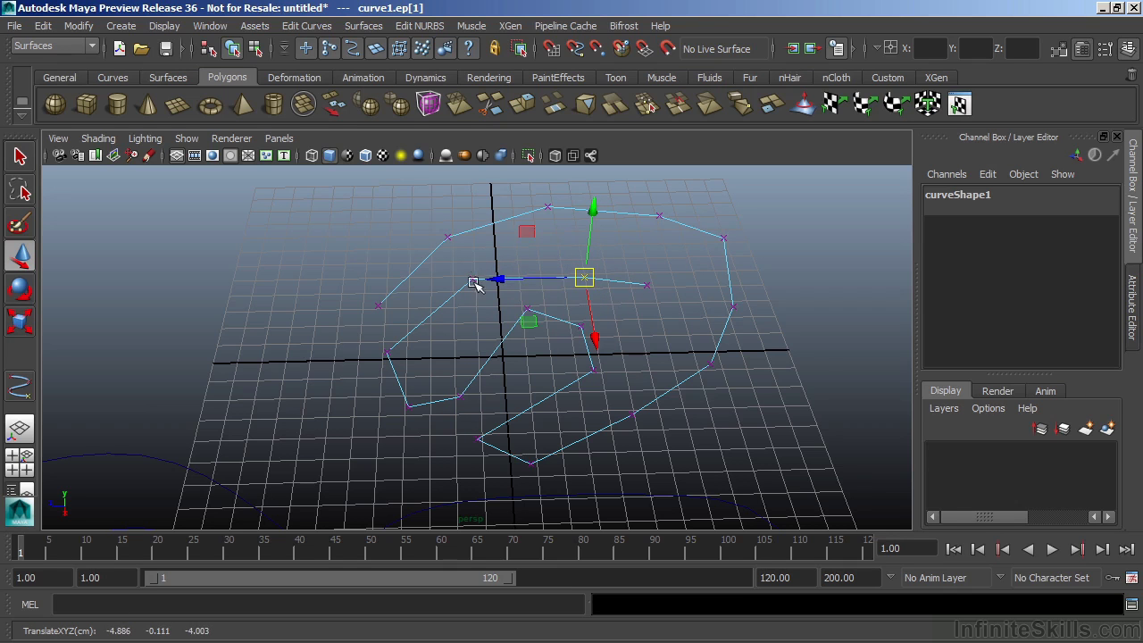
pyautogui.keyDown('alt'); pyautogui.moveTo(636, 376); pyautogui.dragTo(513, 303); pyautogui.keyUp('alt')
pyautogui.press('F8')
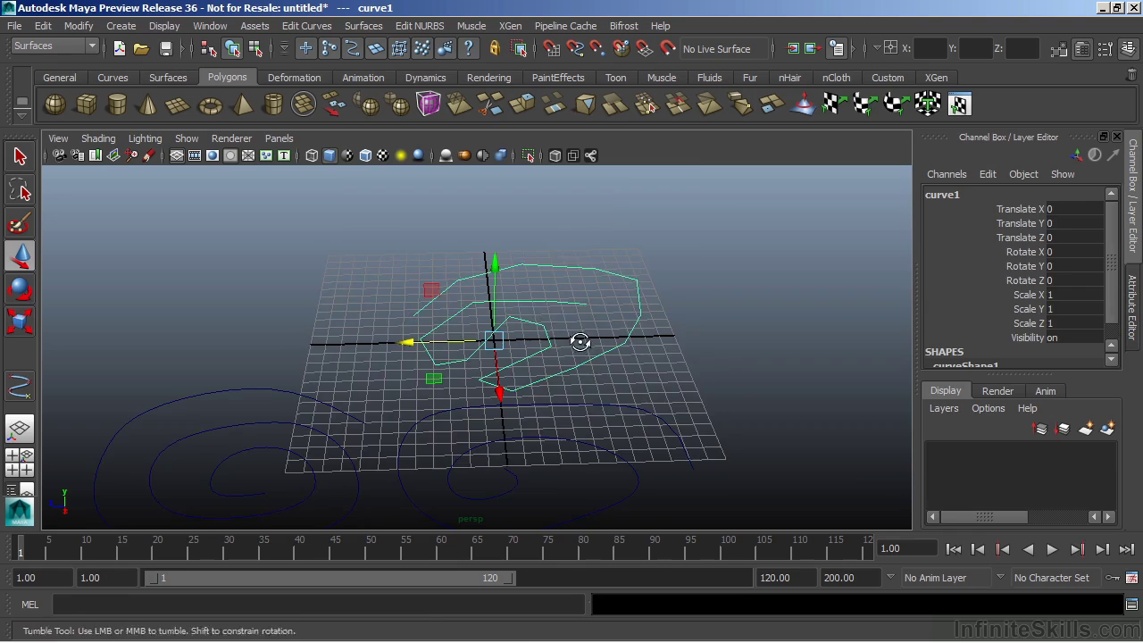
# With the degree-3 Pencil Curve Tool, sketch curve4 looping left, down-right and across the top
pyautogui.keyDown('alt'); pyautogui.moveTo(580, 342); pyautogui.dragTo(535, 390); pyautogui.keyUp('alt')
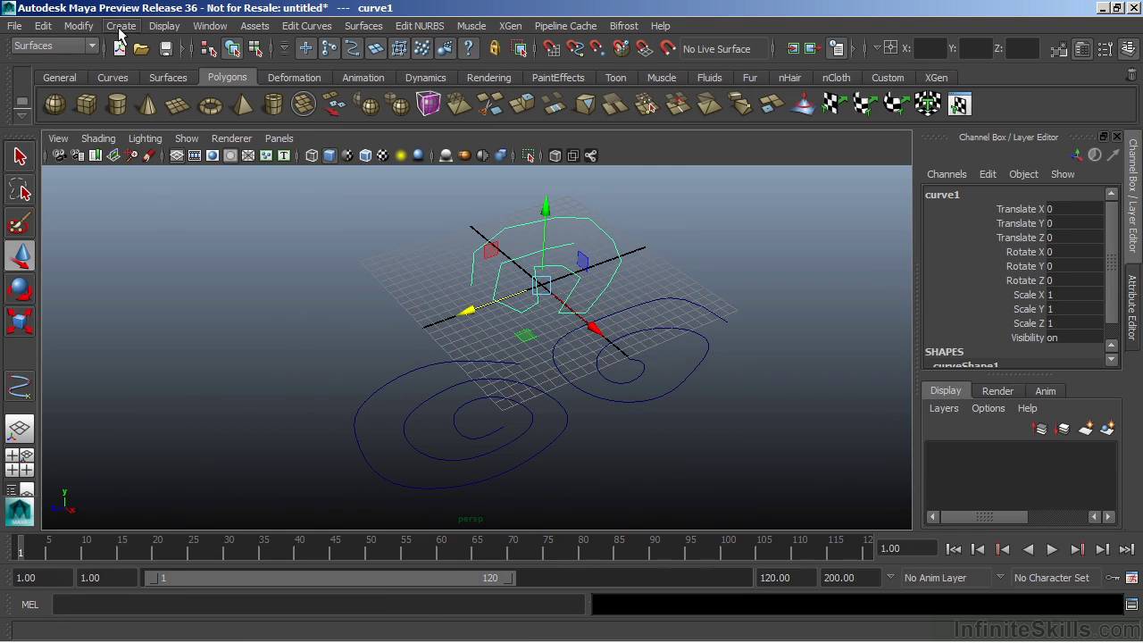
pyautogui.click(121, 27)
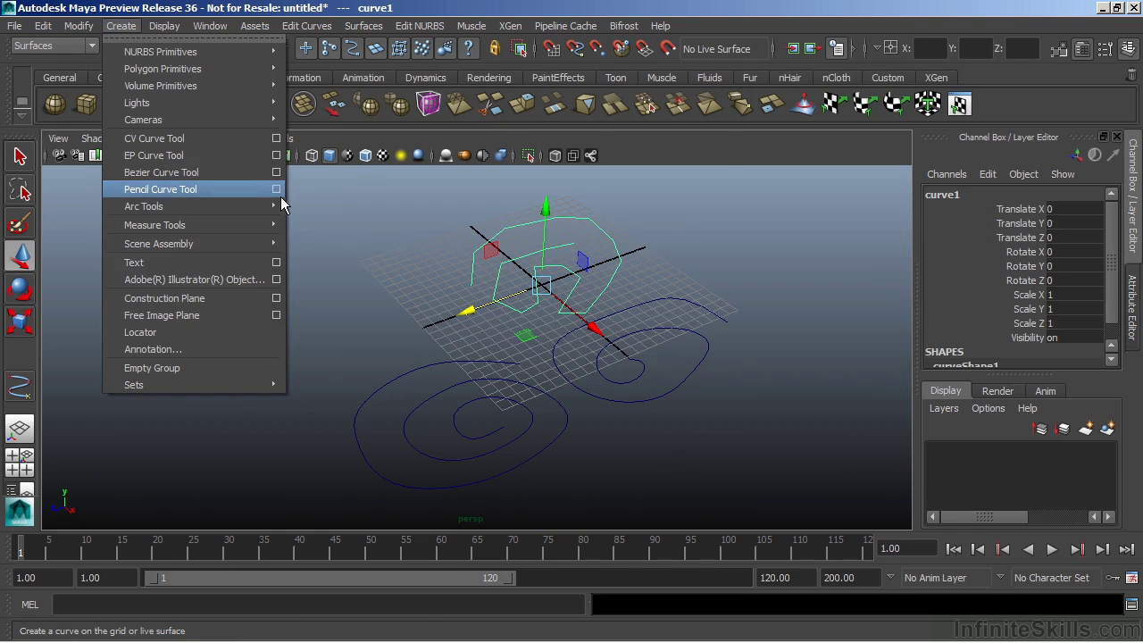
pyautogui.click(275, 189)
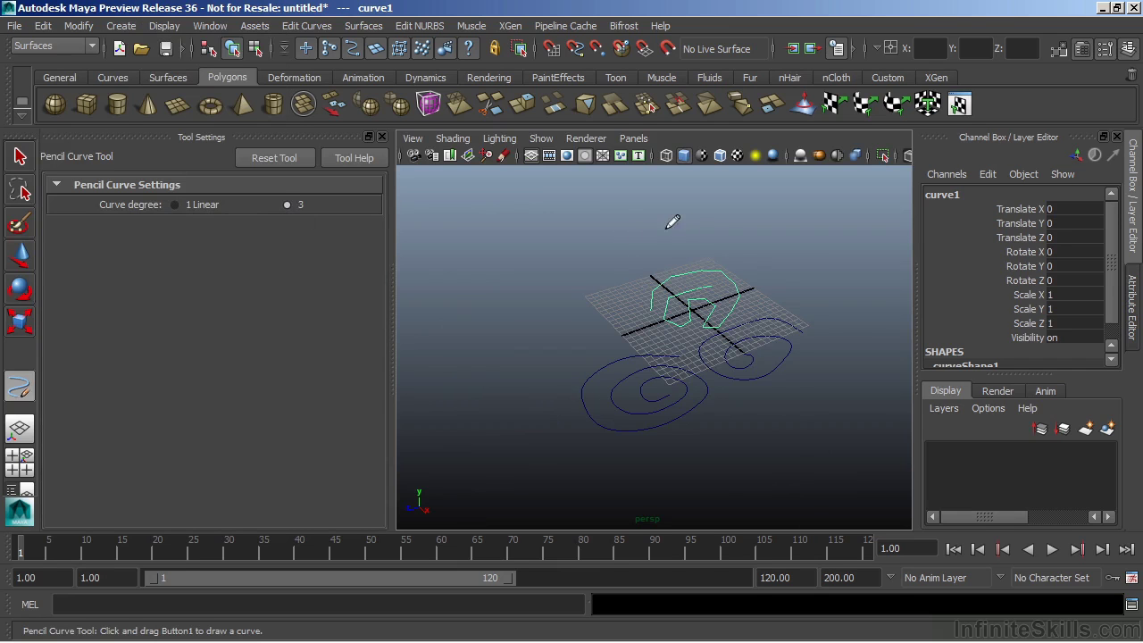
pyautogui.moveTo(668, 224)
pyautogui.mouseDown()
pyautogui.moveTo(545, 222)
pyautogui.moveTo(528, 254)
pyautogui.moveTo(564, 287)
pyautogui.moveTo(605, 298)
pyautogui.moveTo(562, 327)
pyautogui.mouseUp()
pyautogui.moveTo(513, 435)
pyautogui.mouseDown()
pyautogui.moveTo(582, 475)
pyautogui.moveTo(773, 460)
pyautogui.mouseUp()
pyautogui.moveTo(852, 286)
pyautogui.mouseDown()
pyautogui.moveTo(777, 243)
pyautogui.moveTo(719, 232)
pyautogui.moveTo(648, 252)
pyautogui.moveTo(609, 231)
pyautogui.mouseUp()
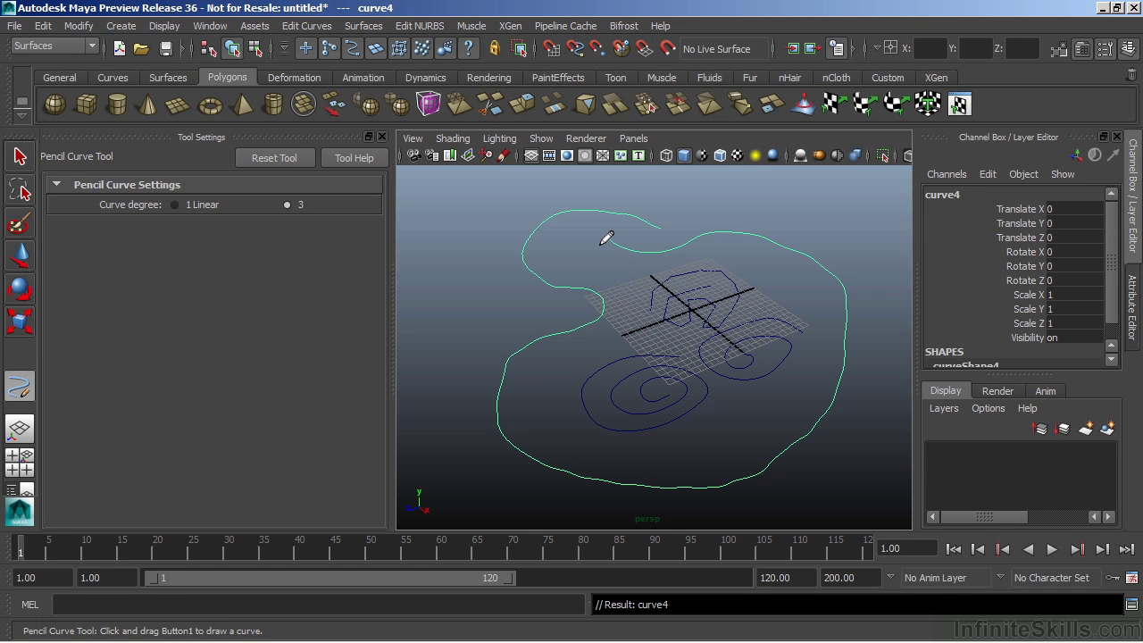
# Display curve4's control vertices, then return the curve to object mode
pyautogui.press('q')
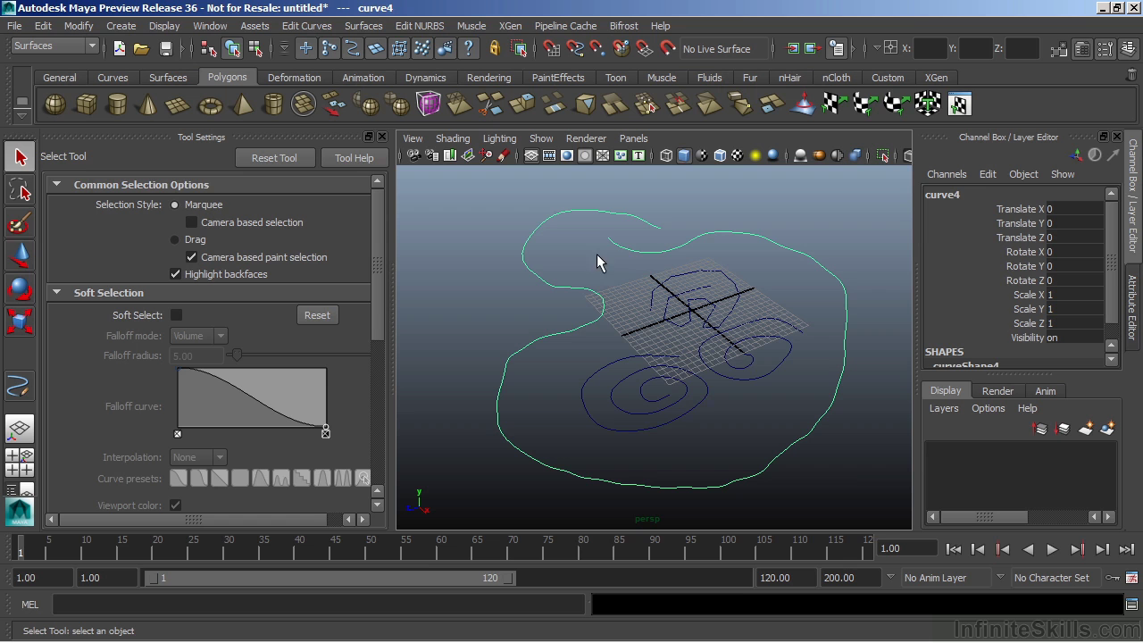
pyautogui.moveTo(628, 254); pyautogui.dragTo(578, 253, button='right')
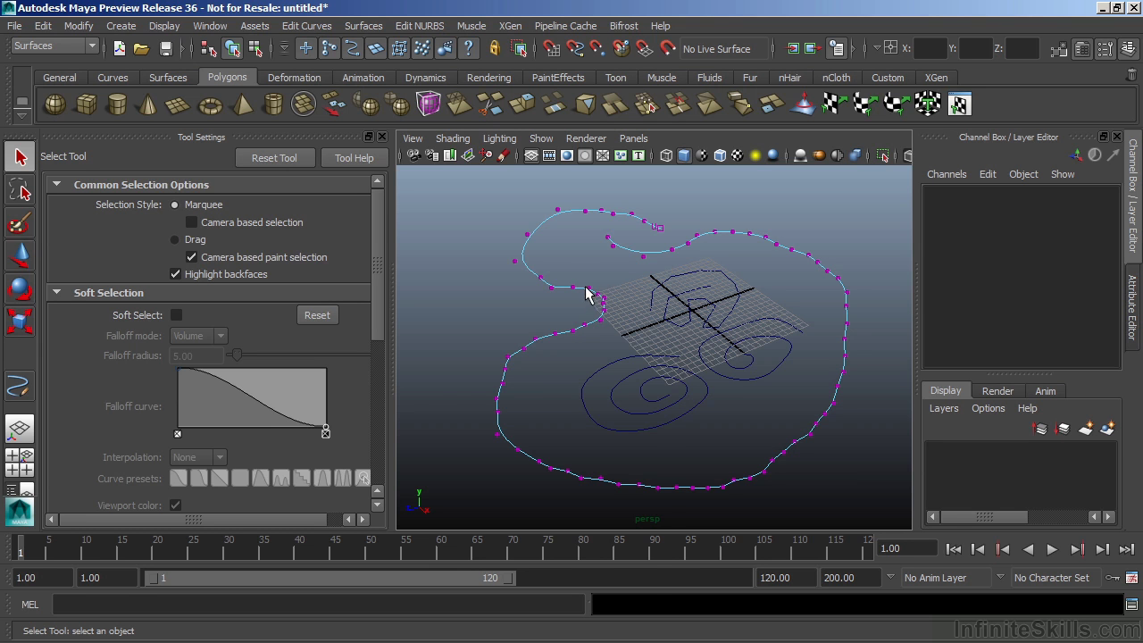
pyautogui.moveTo(587, 295); pyautogui.dragTo(599, 274, button='right')
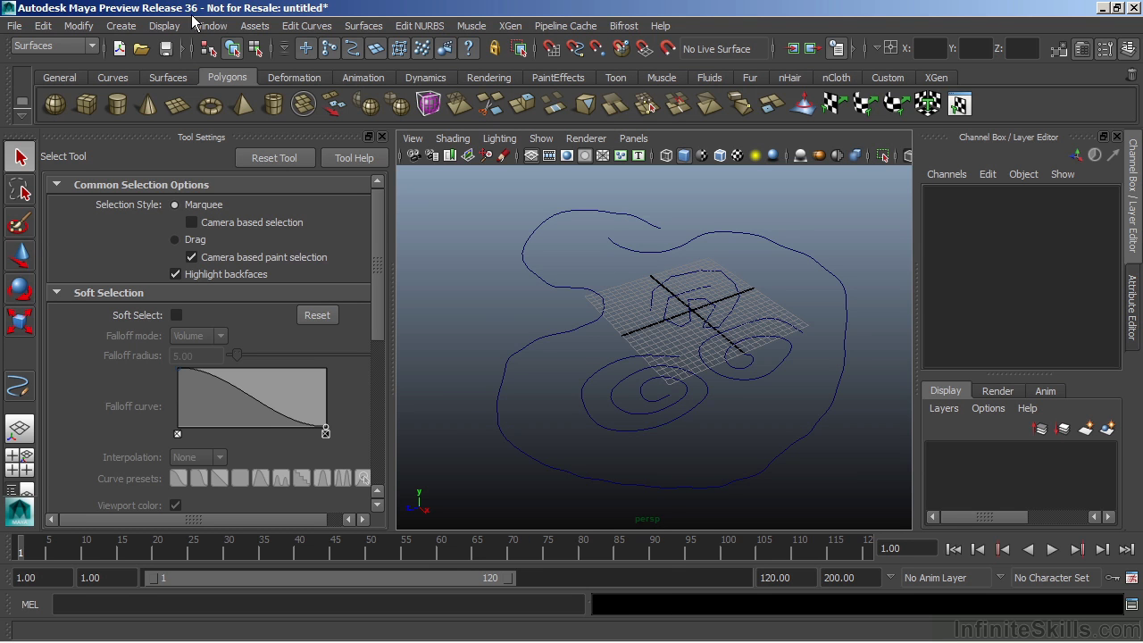
# Choose Three Point Circular Arc and place the arc's three points across the view
pyautogui.click(124, 27)
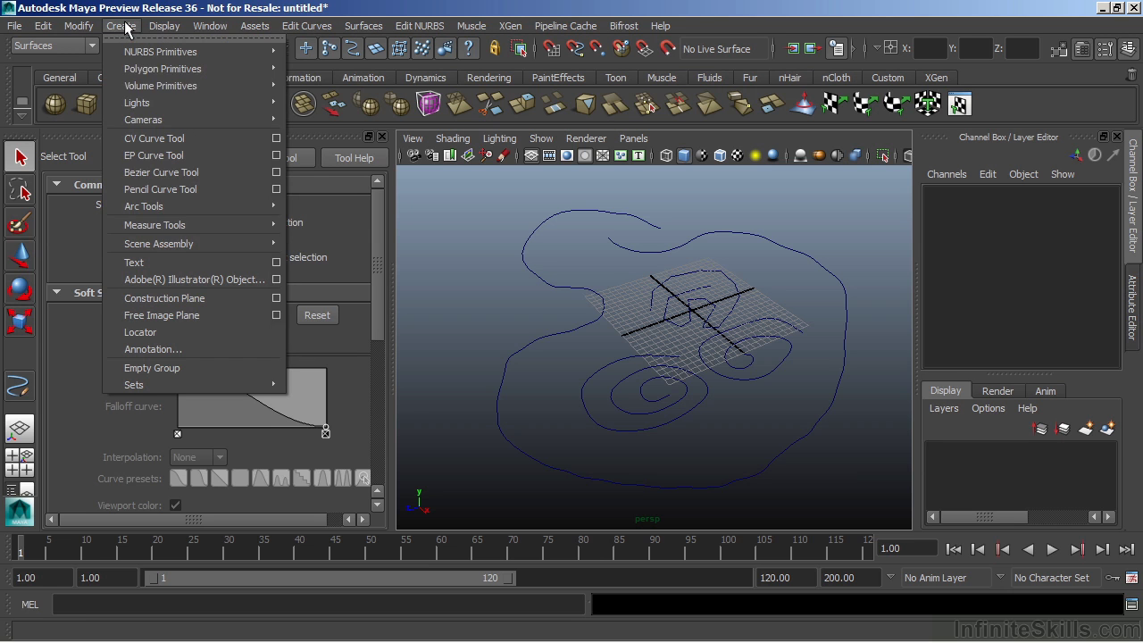
pyautogui.moveTo(150, 211)
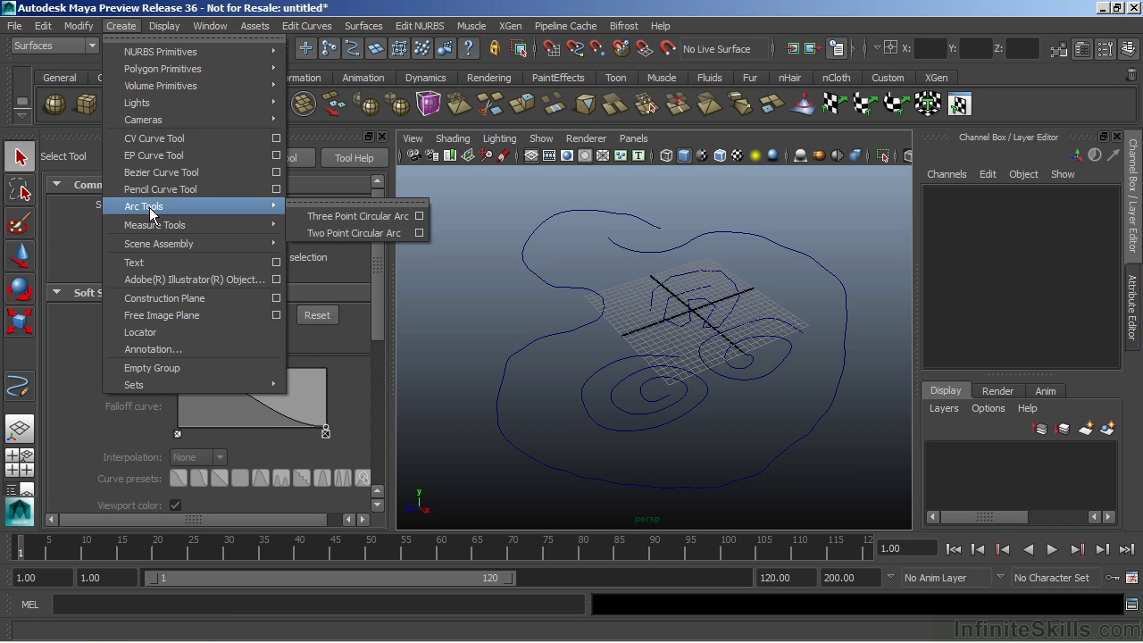
pyautogui.click(370, 216)
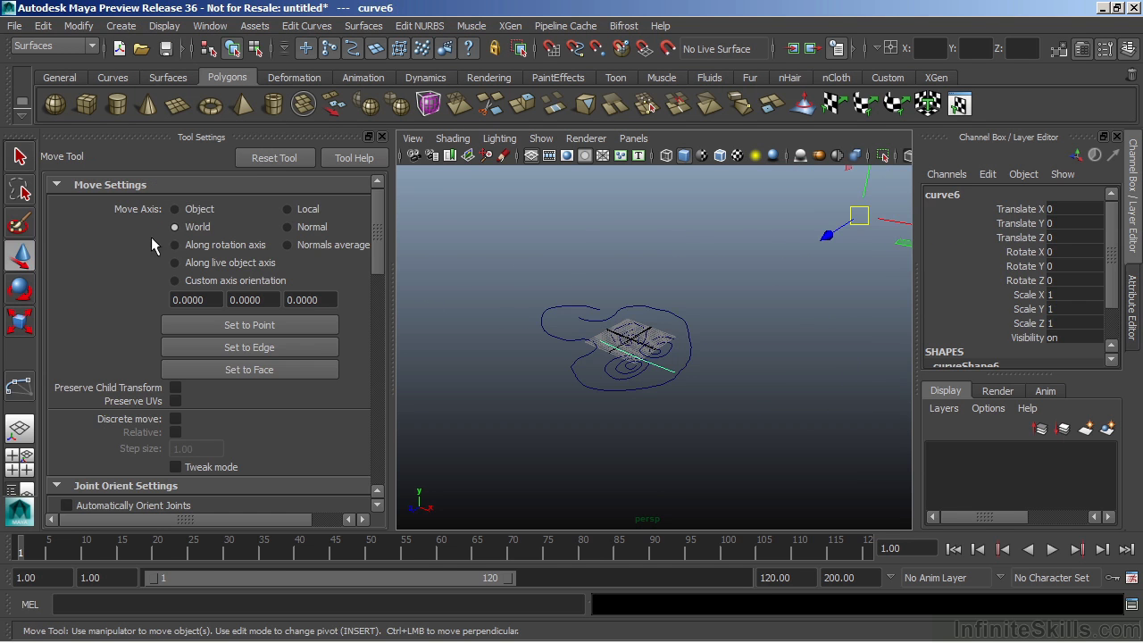
pyautogui.click(22, 386)
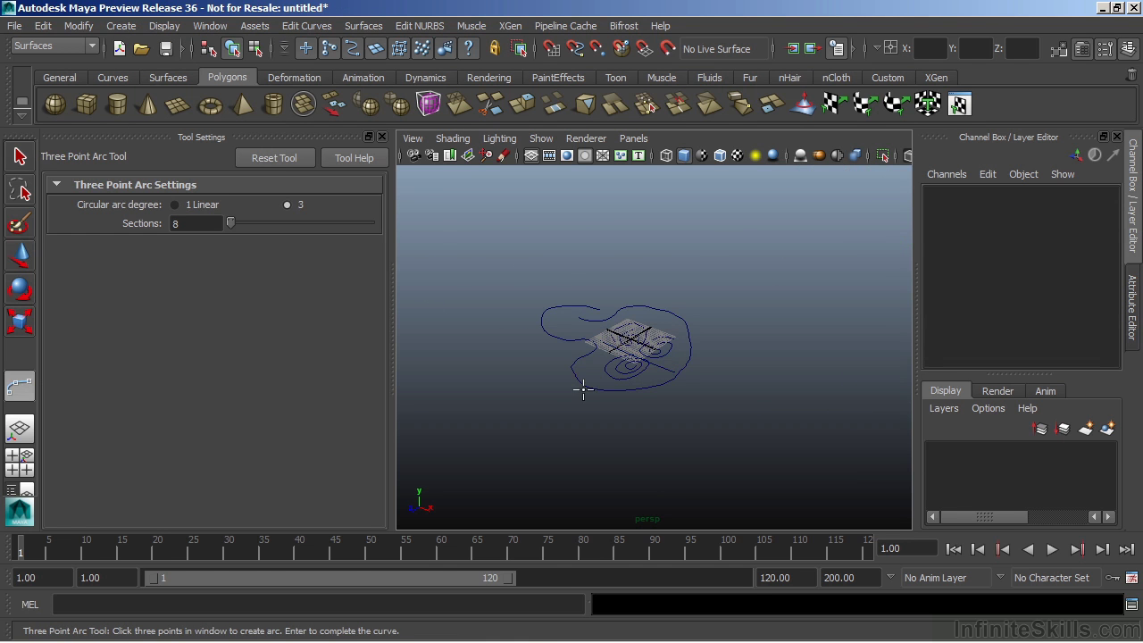
pyautogui.click(584, 266)
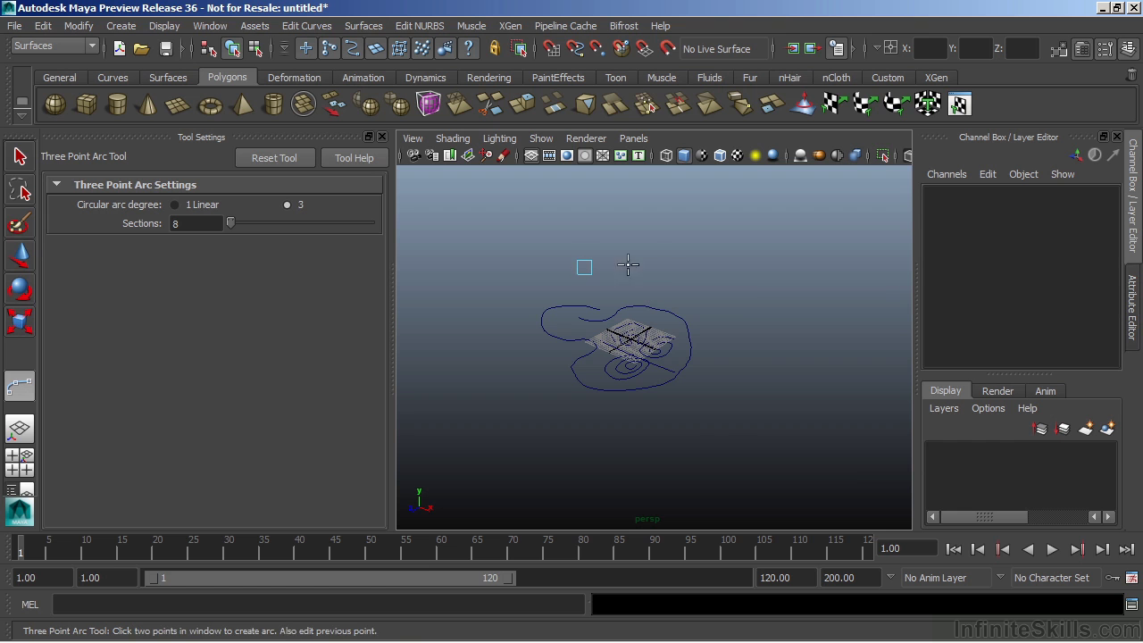
pyautogui.click(645, 261)
pyautogui.click(744, 261)
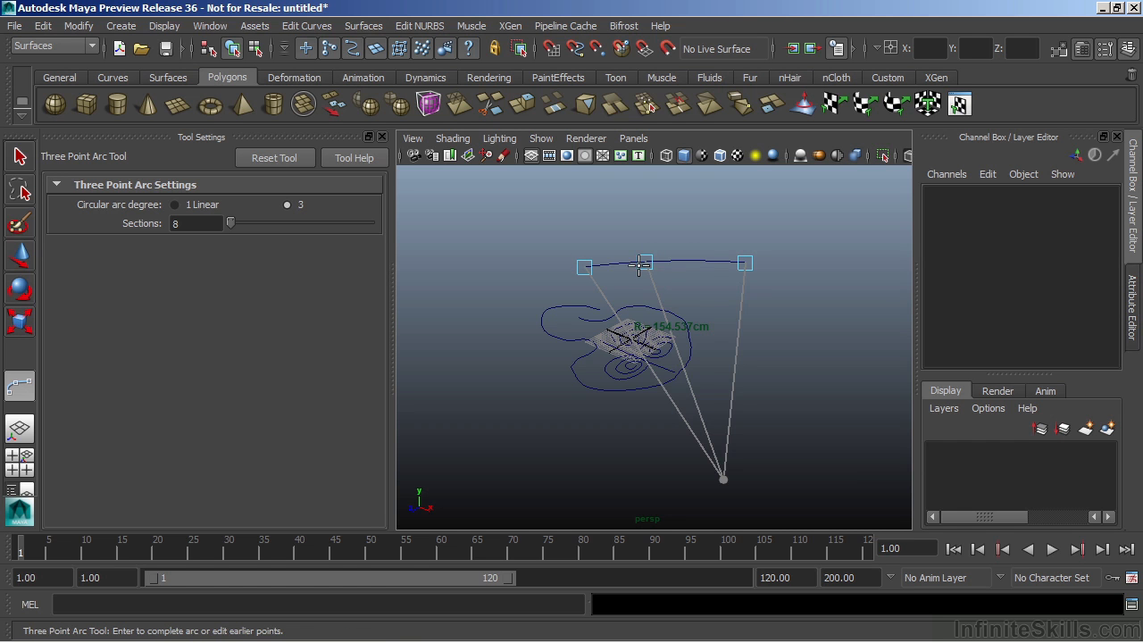
# Drag the arc's middle and left handles to stretch it high and wide, then finish it
pyautogui.moveTo(645, 262); pyautogui.dragTo(656, 211)
pyautogui.scroll(3, 601, 255)
pyautogui.keyDown('alt'); pyautogui.moveTo(636, 313); pyautogui.dragTo(625, 392); pyautogui.keyUp('alt')
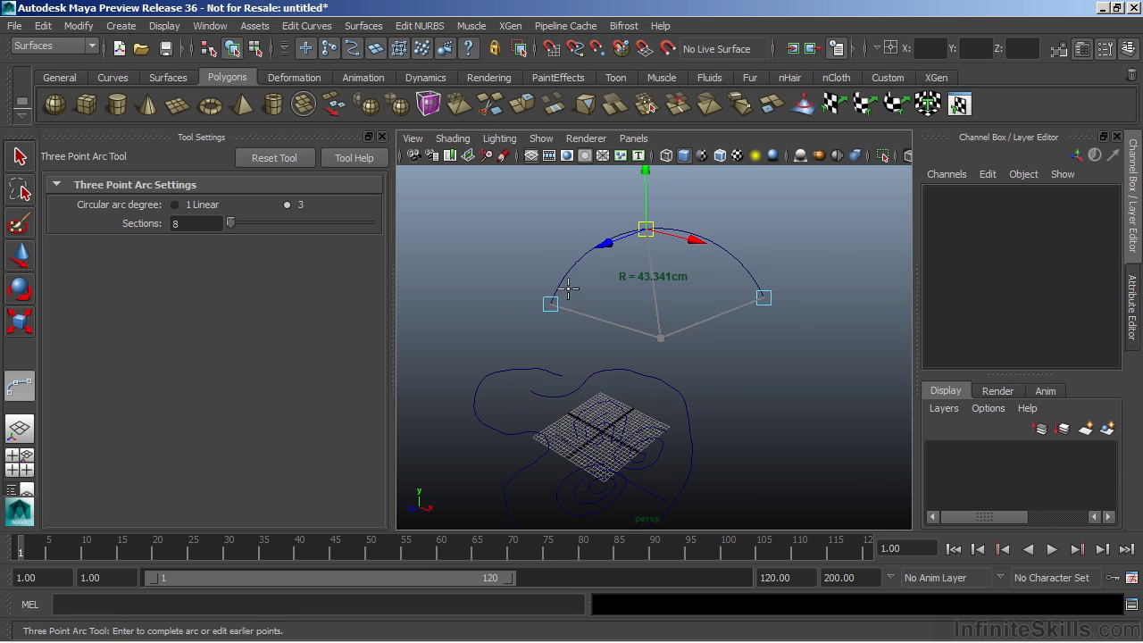
pyautogui.moveTo(550, 301); pyautogui.dragTo(558, 250)
pyautogui.scroll(3, 562, 253)
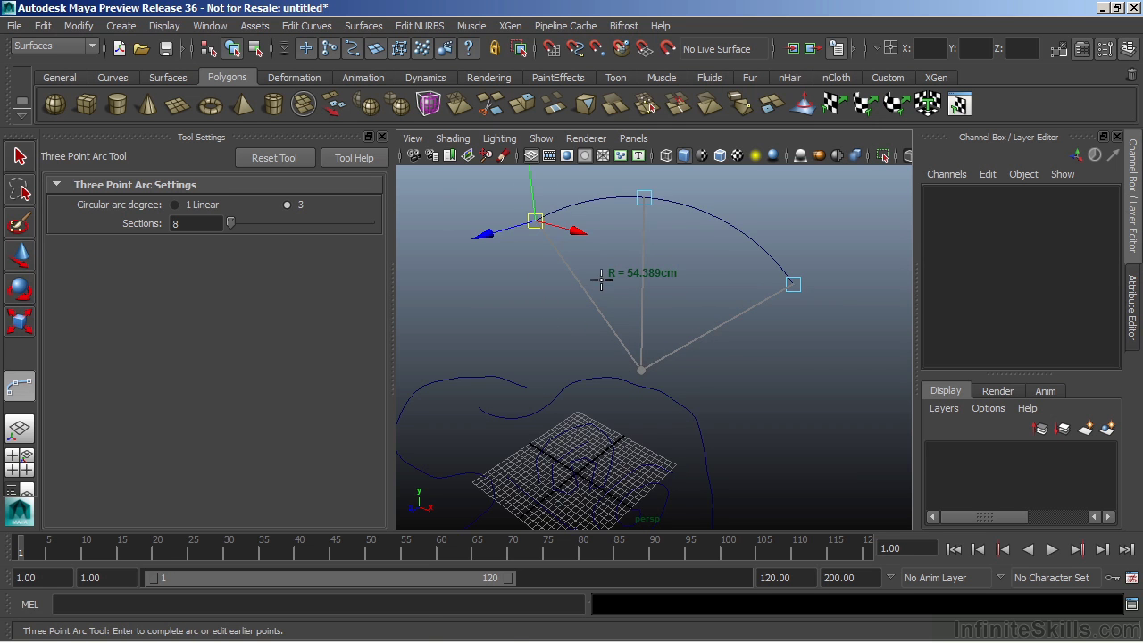
pyautogui.press('w')
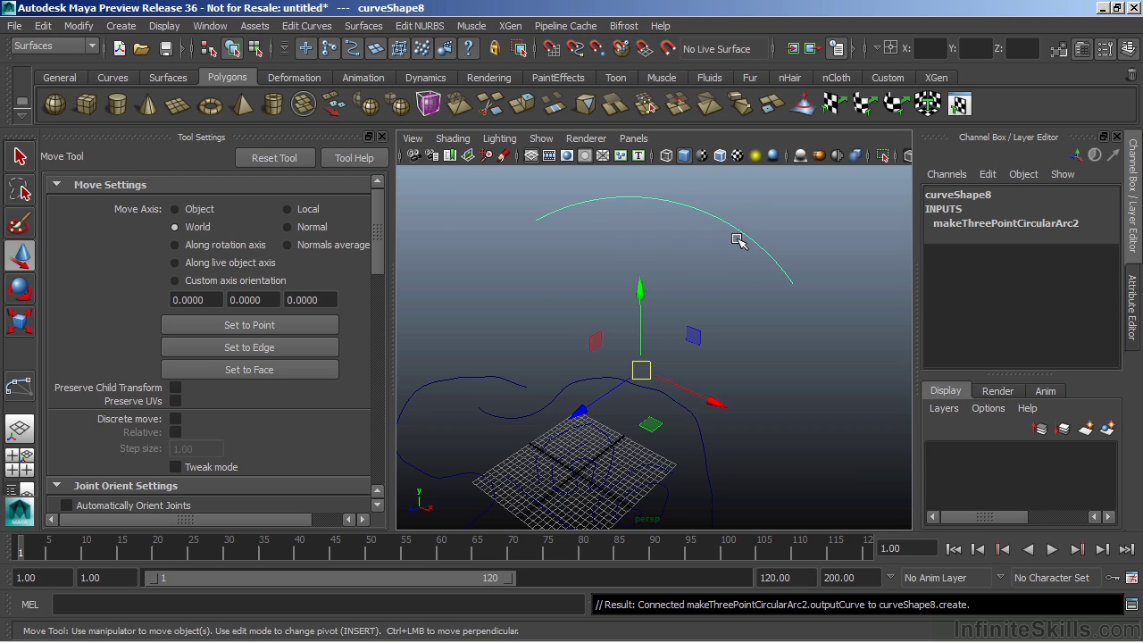
# Select curve8 and enter -85.565 for makeThreePointCircularArc2's Point 1X in the Channel Box
pyautogui.keyDown('alt'); pyautogui.moveTo(798, 339); pyautogui.dragTo(719, 272); pyautogui.keyUp('alt')
pyautogui.click(727, 284)
pyautogui.scroll(-3, 1116, 276)
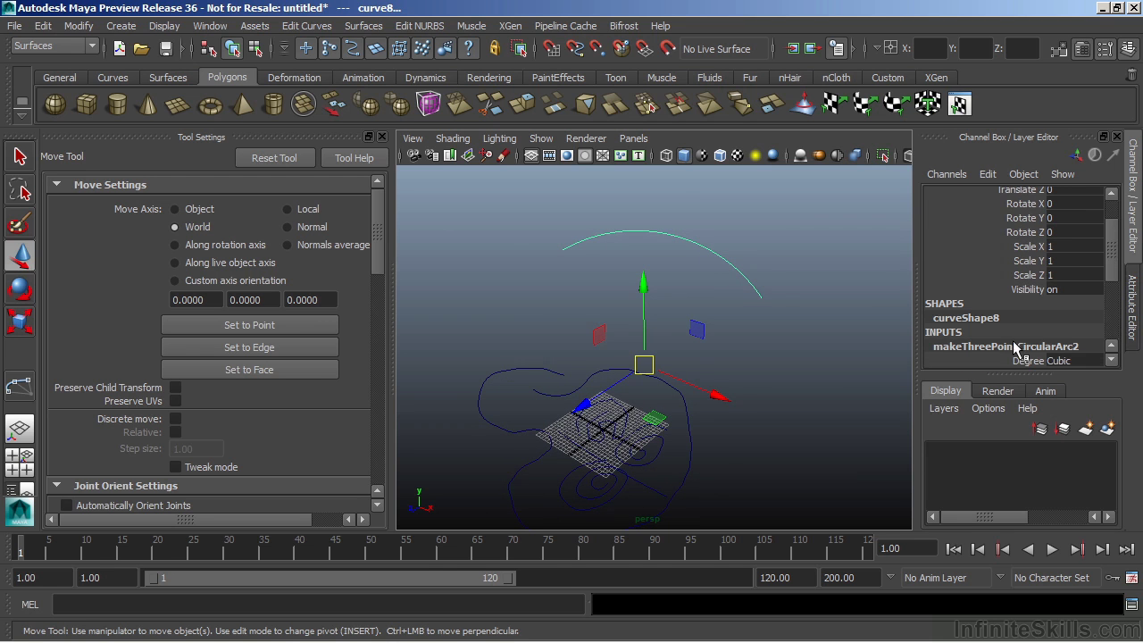
pyautogui.scroll(-3, 1104, 272)
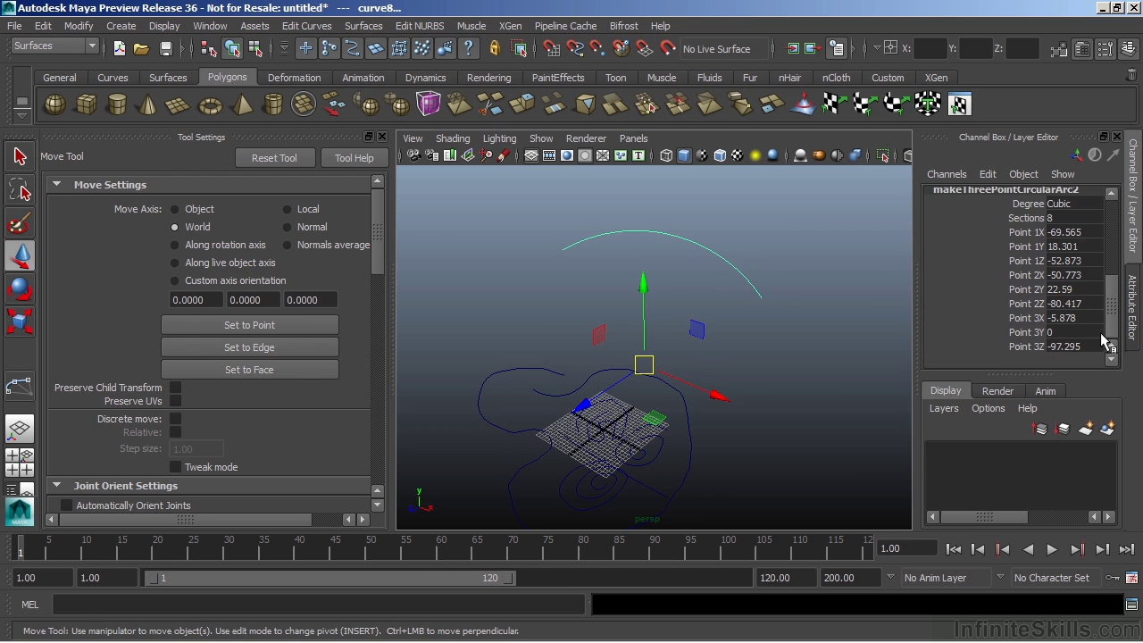
pyautogui.click(1026, 232)
pyautogui.moveTo(759, 273); pyautogui.dragTo(599, 337, button='middle')
pyautogui.click(1067, 232)
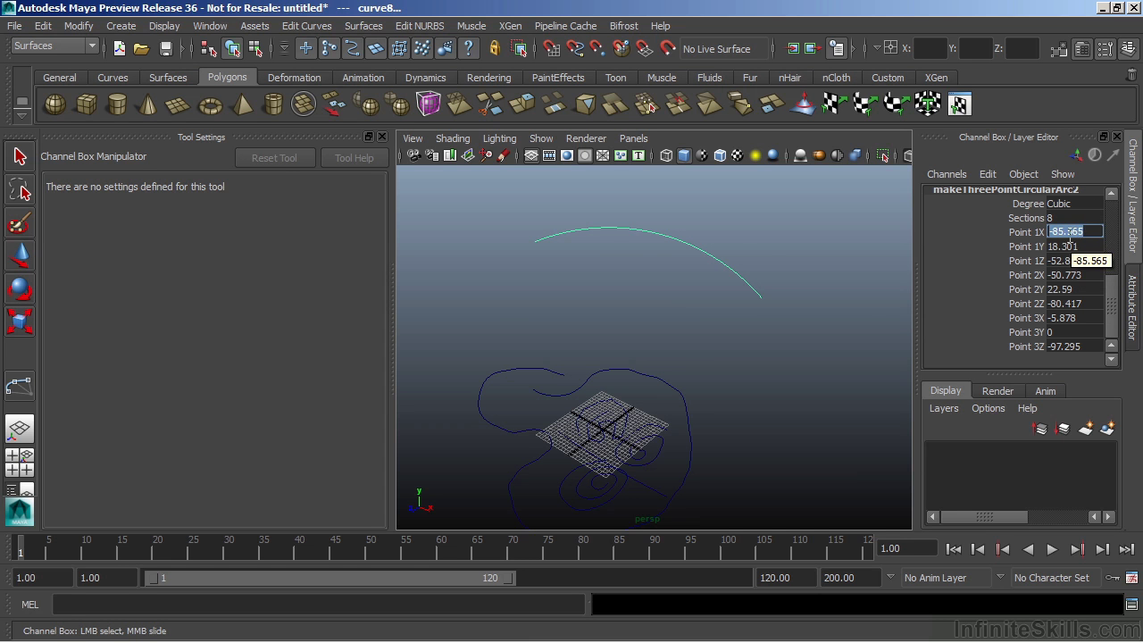
pyautogui.moveTo(681, 339)
pyautogui.keyDown('alt'); pyautogui.mouseDown()
pyautogui.moveTo(696, 303)
pyautogui.moveTo(681, 332)
pyautogui.mouseUp(); pyautogui.keyUp('alt')
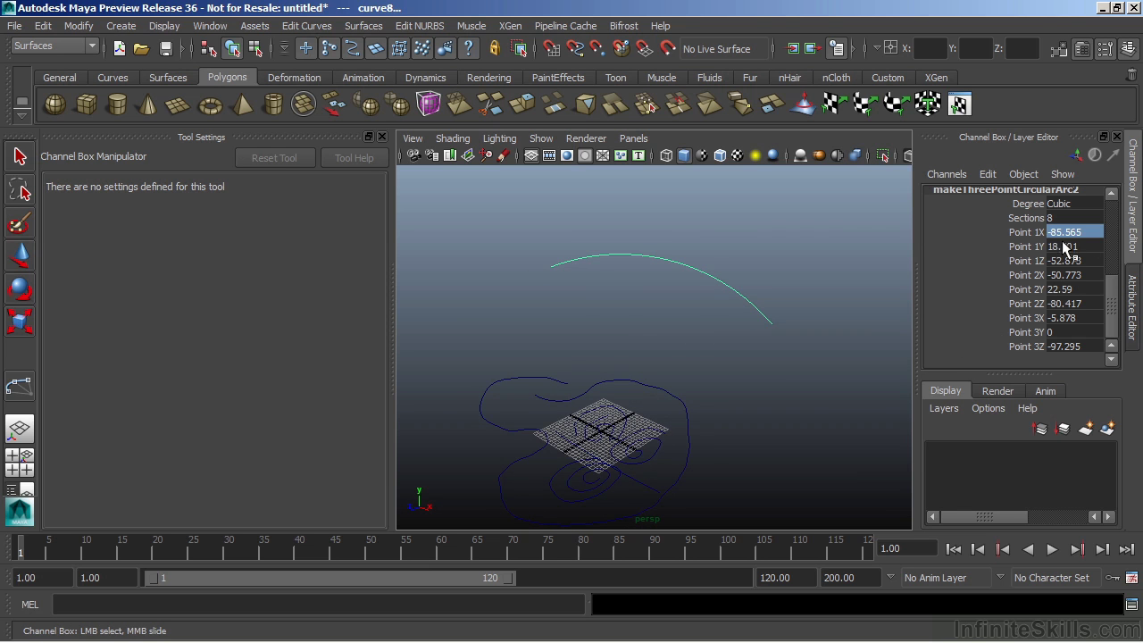
pyautogui.scroll(2, 1096, 300)
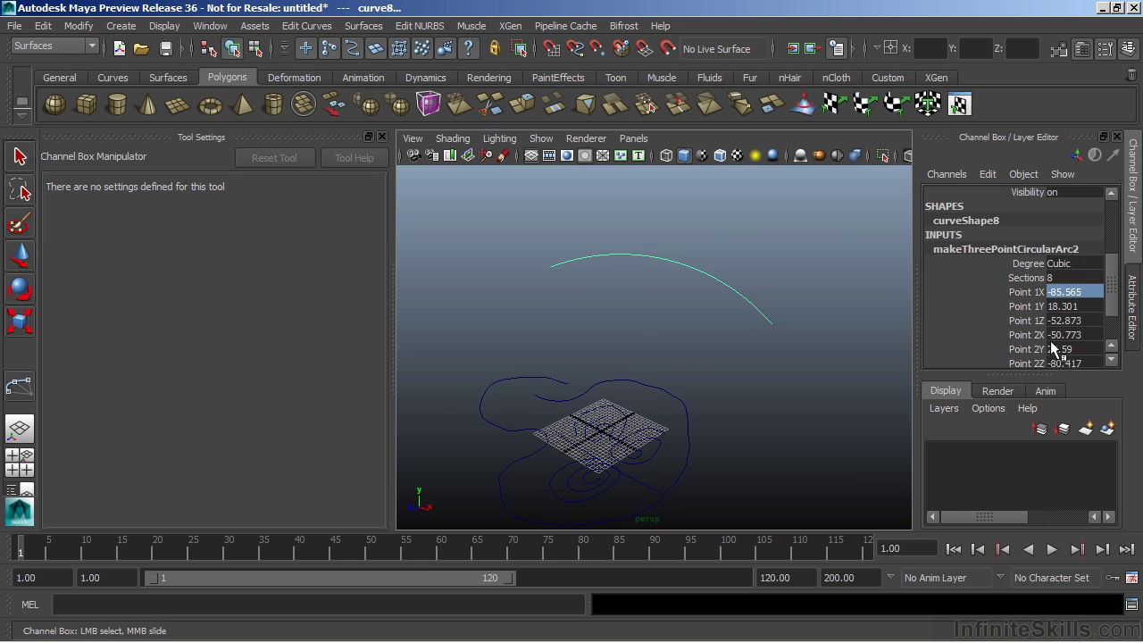
pyautogui.moveTo(1112, 288); pyautogui.dragTo(1110, 319)
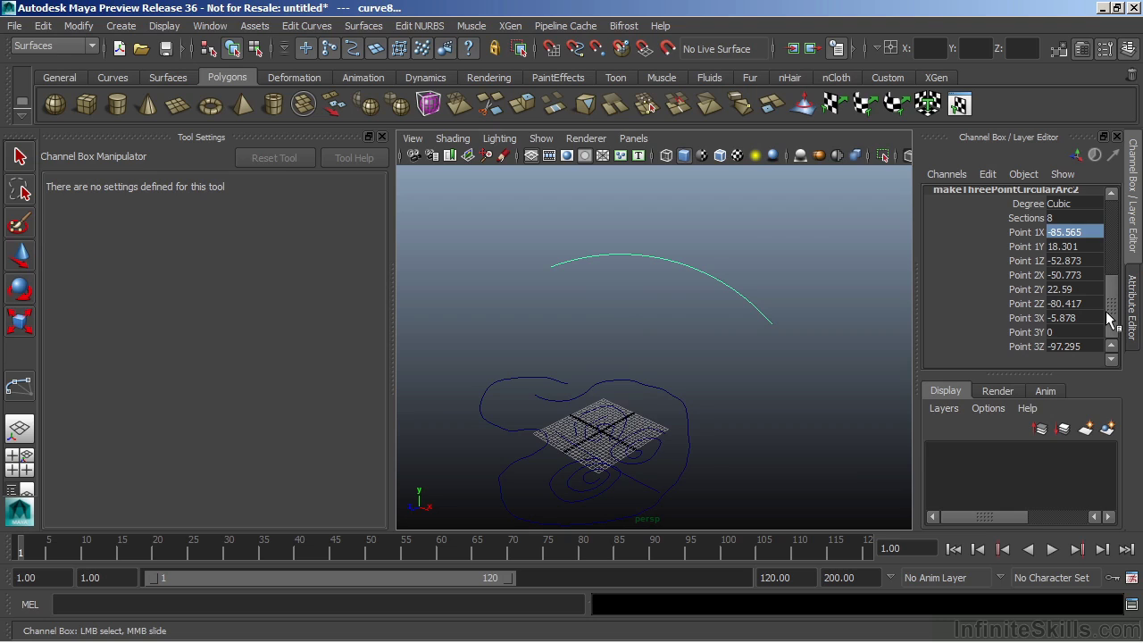